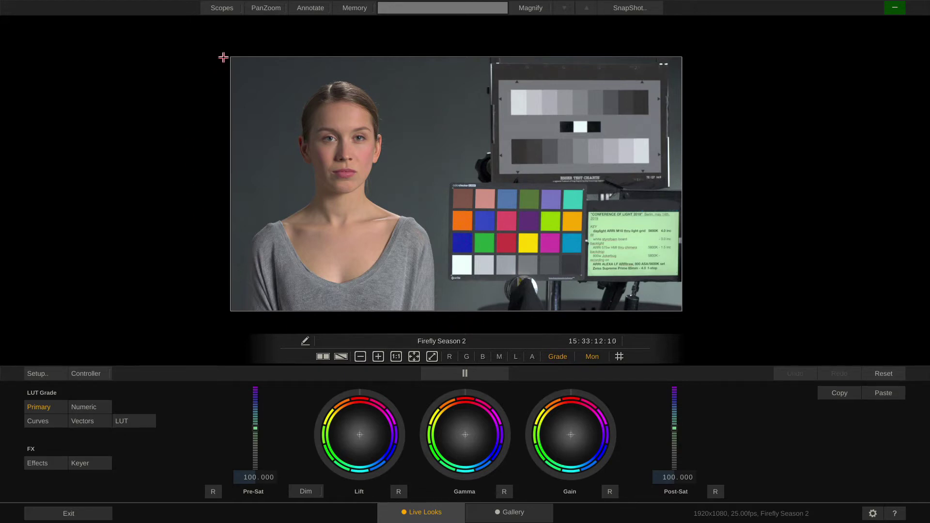
Show the video scopes, nudge them, then close them and toggle the pan and zoom controls.
click(218, 8)
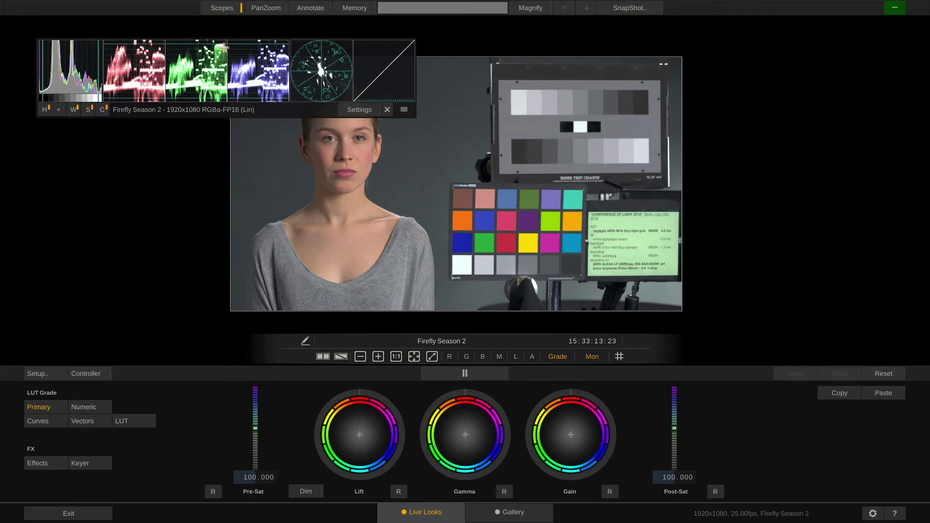
drag(243, 72, 252, 64)
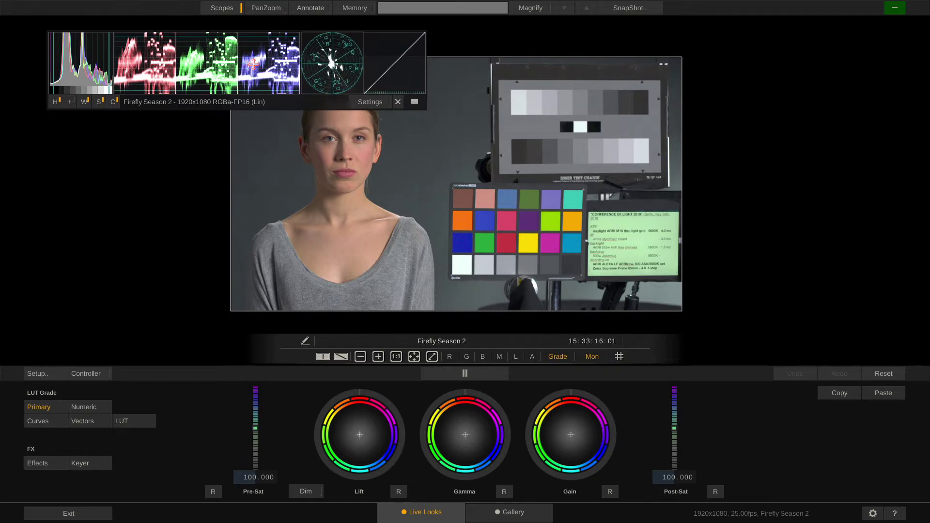
click(397, 102)
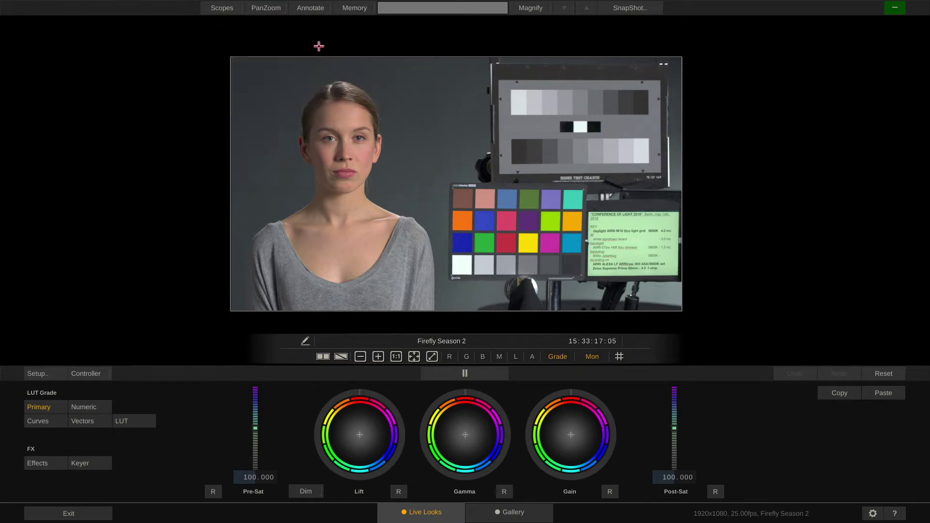
click(268, 9)
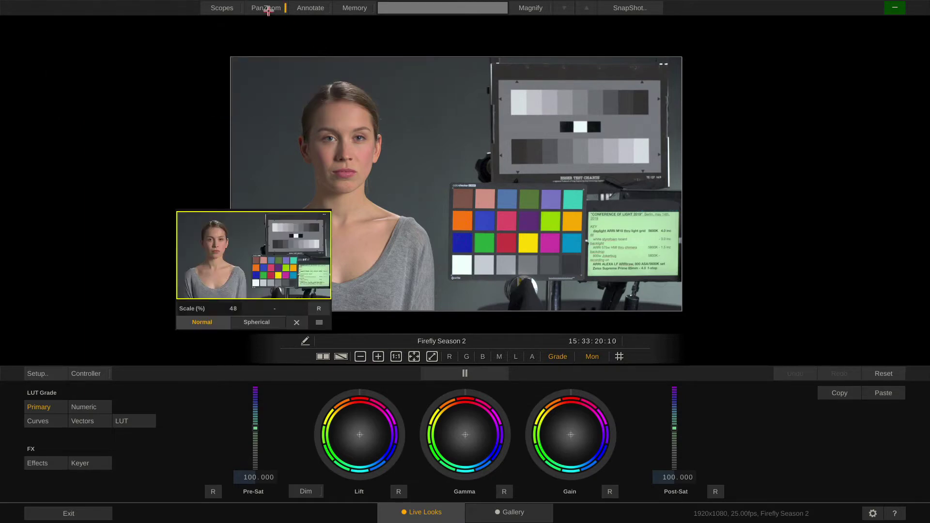
click(268, 10)
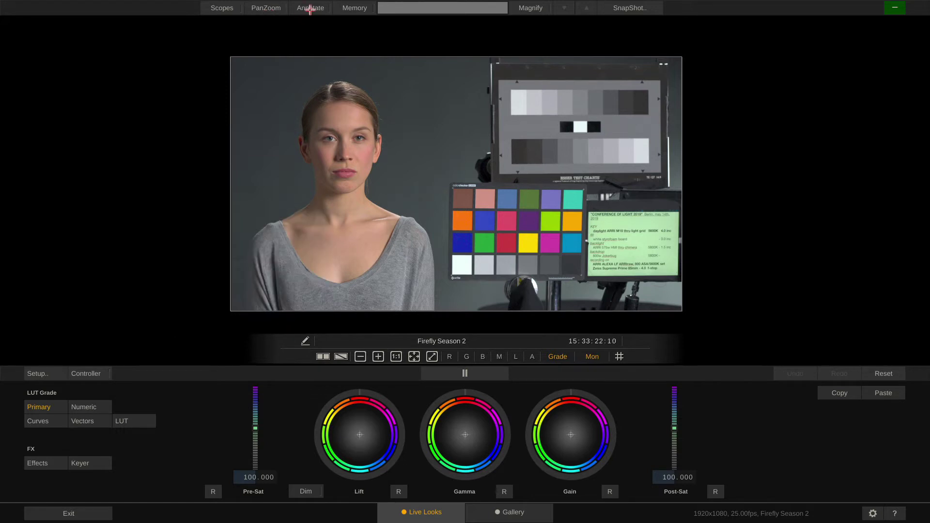
Draw an annotation loop around the woman's face, clear it, and leave annotation mode.
click(310, 7)
mouse_move(357, 127)
mouse_down()
mouse_move(356, 177)
mouse_move(370, 111)
mouse_move(310, 130)
mouse_up()
click(245, 131)
click(304, 342)
Recall stored memory looks, ending on the cooler colour look, then sample pixels with the magnifier.
click(353, 8)
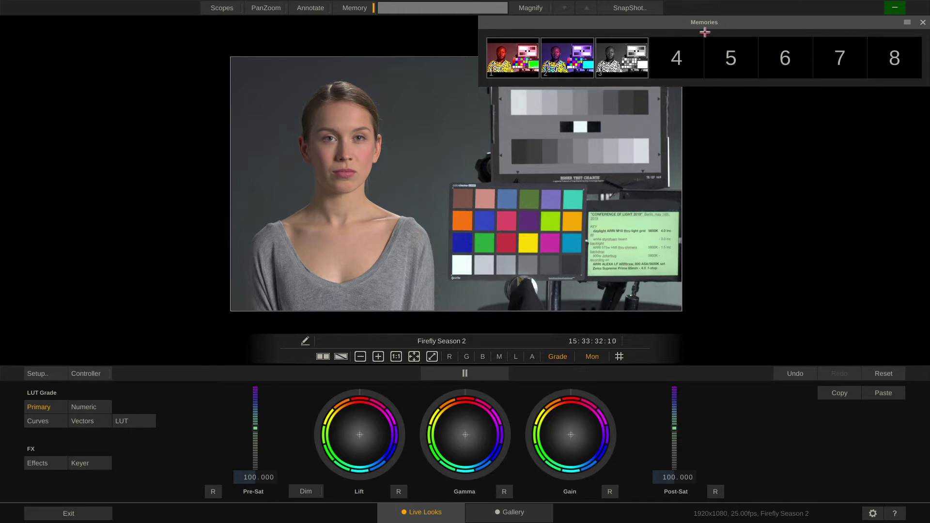
click(570, 55)
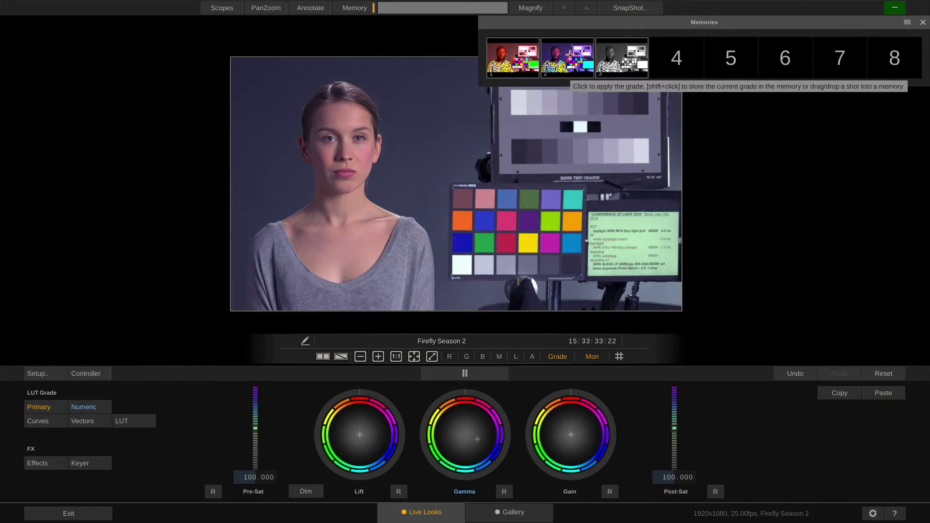
click(509, 48)
click(610, 52)
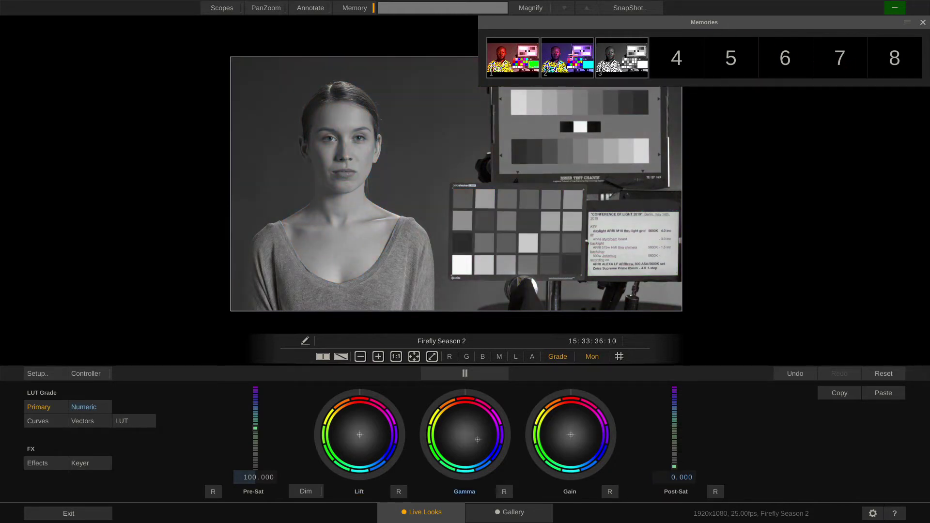
click(574, 55)
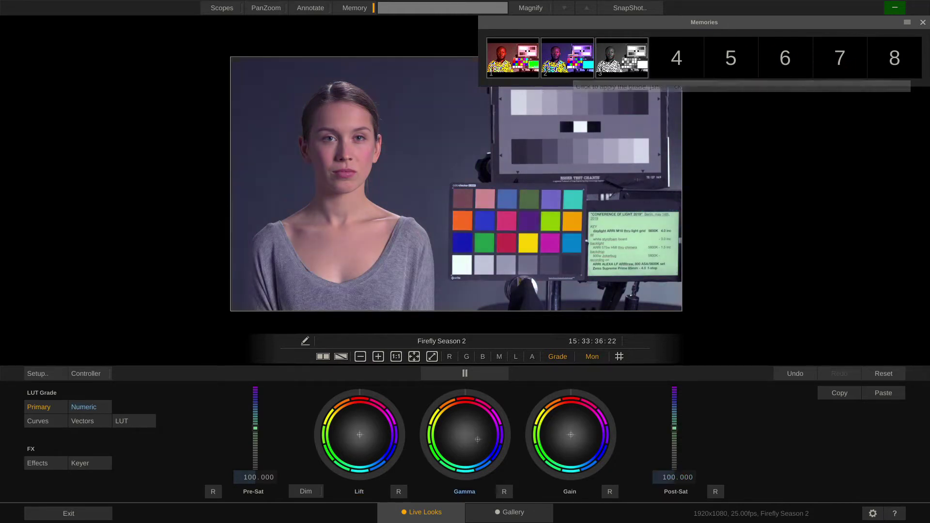
click(924, 23)
click(536, 8)
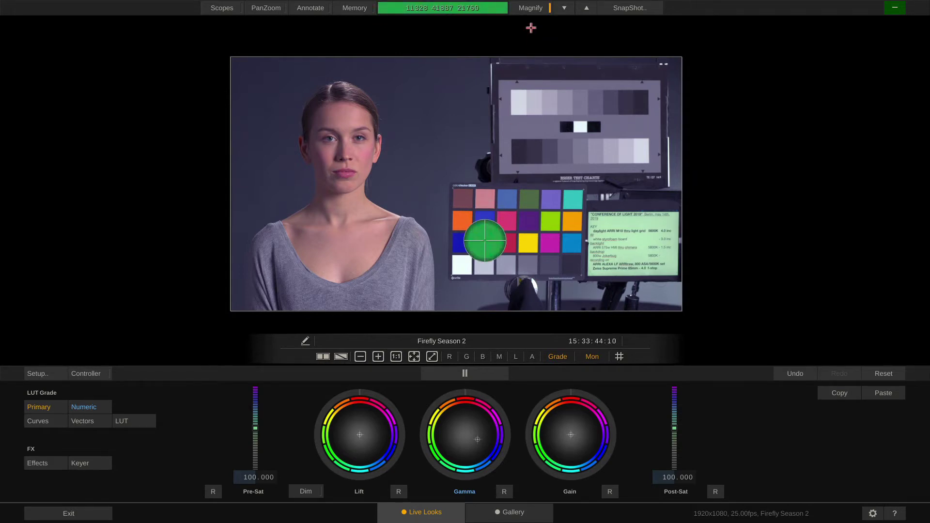
click(534, 7)
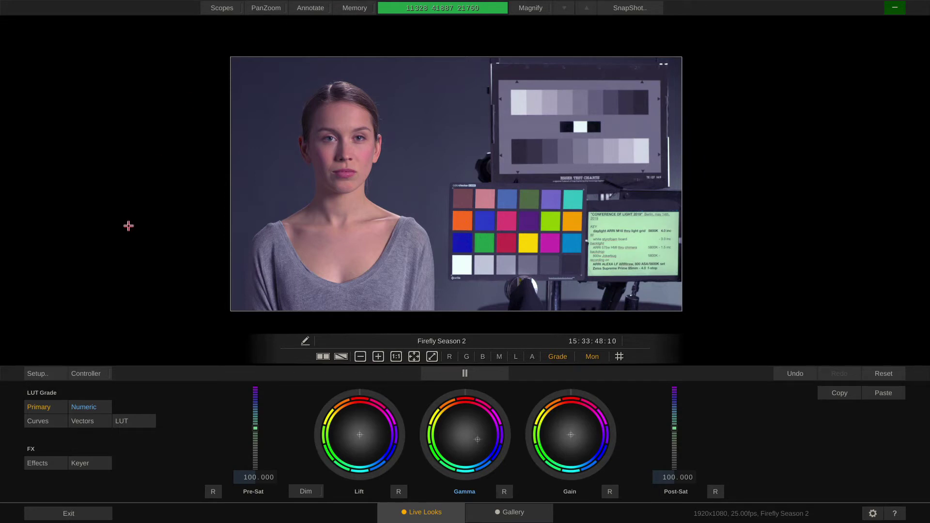
In the grade controller, cycle through A, B and C CAM and settle on B CAM.
click(88, 374)
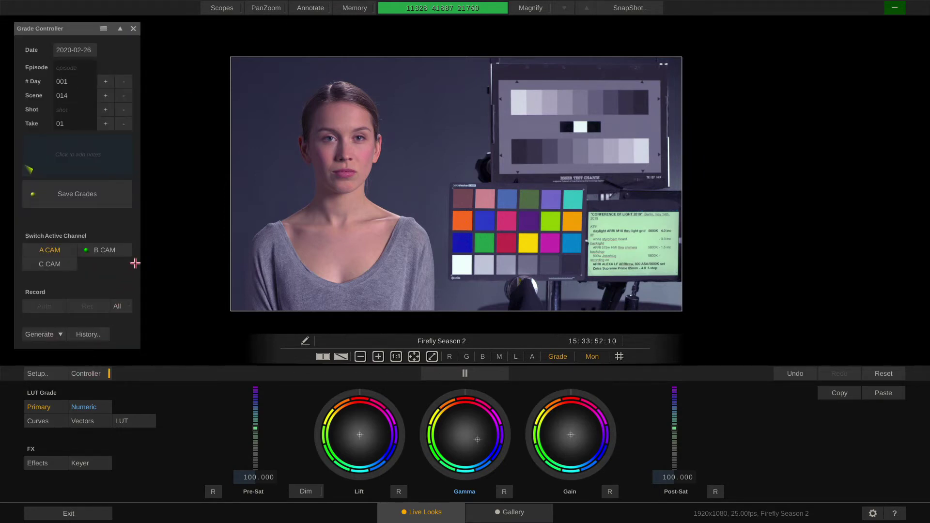
key(q)
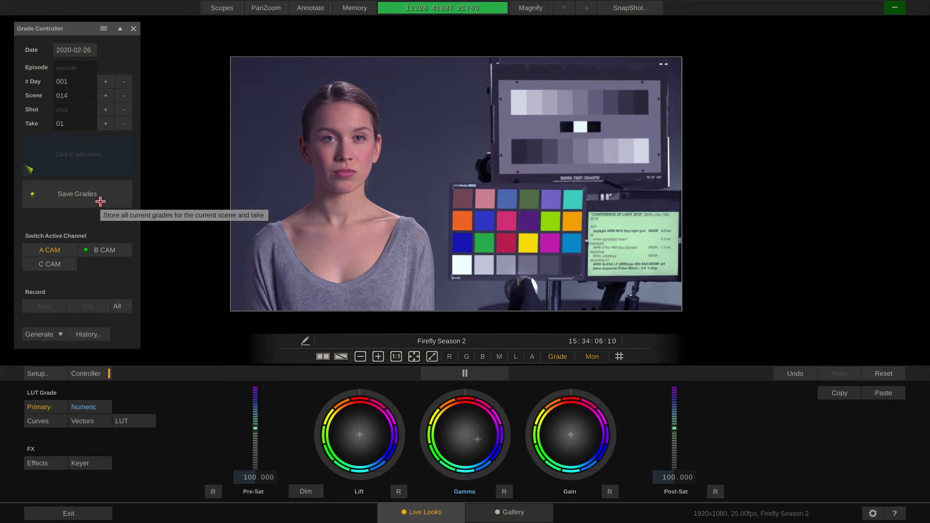
click(105, 252)
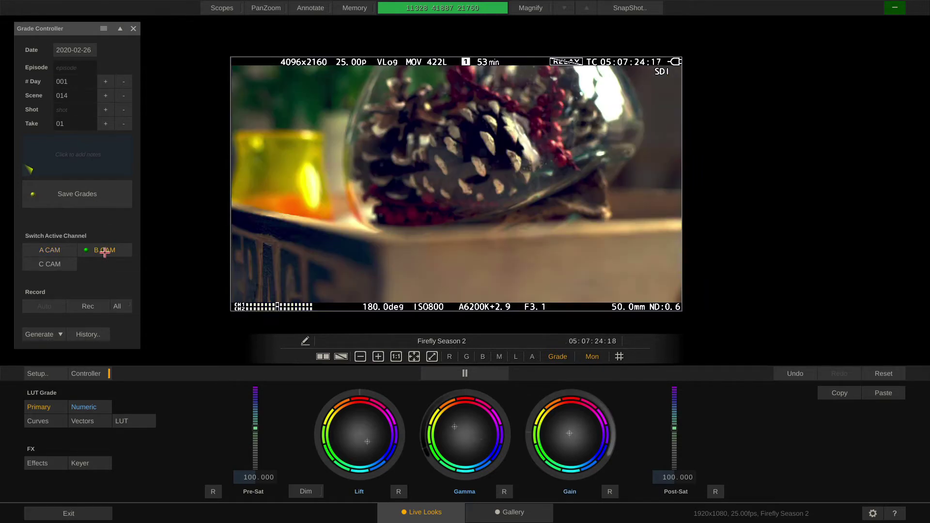
click(58, 265)
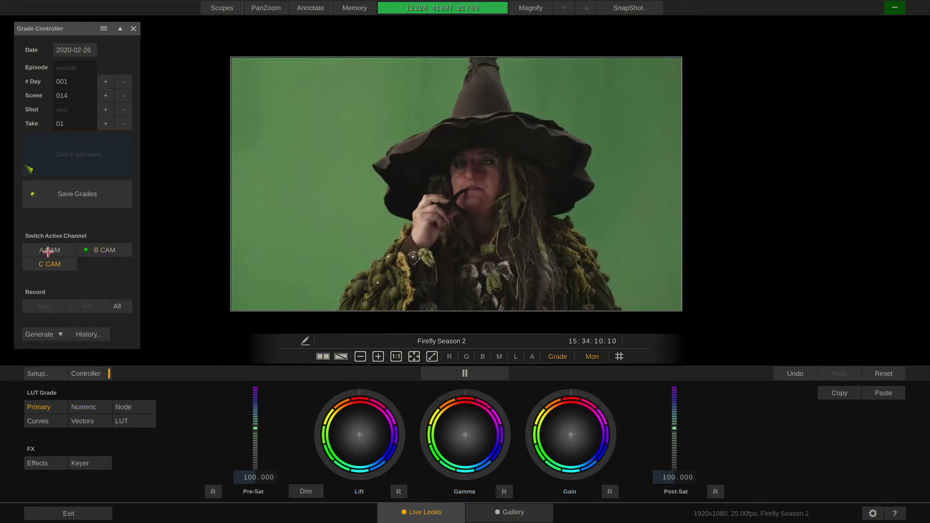
click(45, 251)
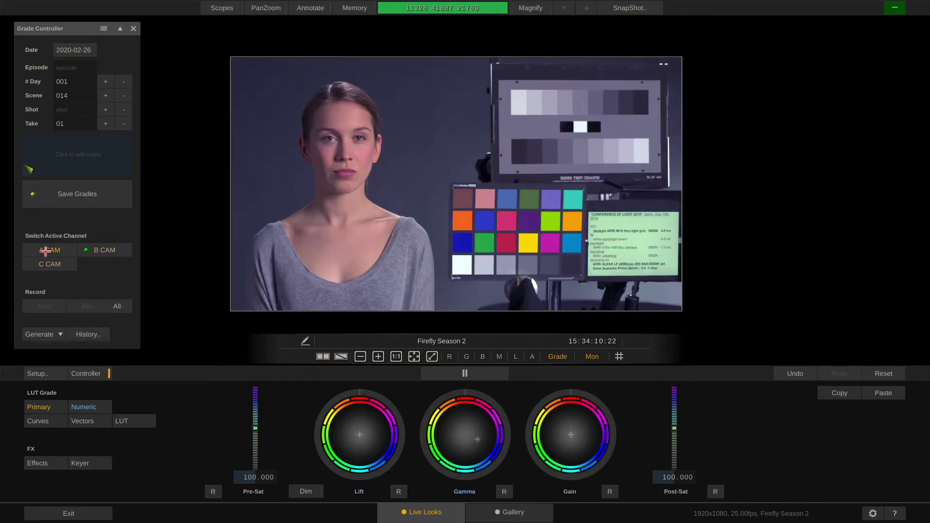
click(105, 249)
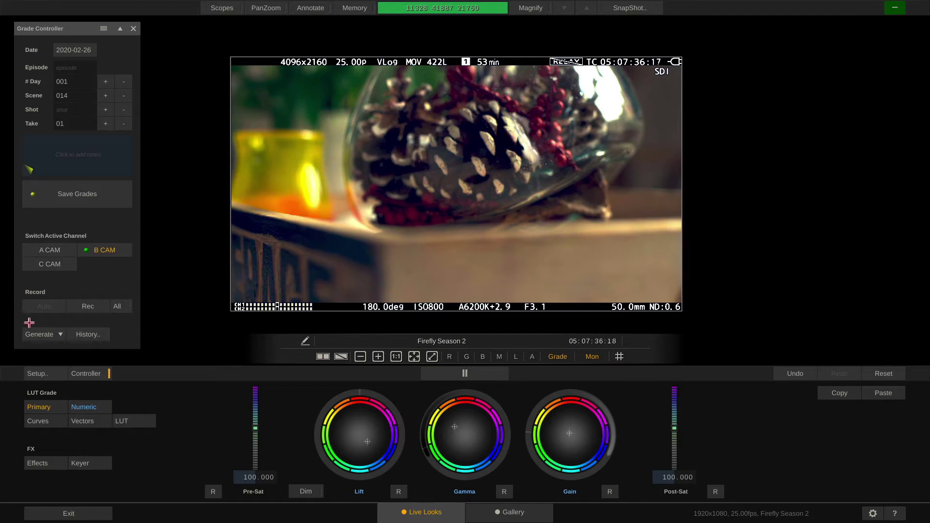
Browse the look history for scene 011 takes 01–02 and scene 013 take 01, then close it.
click(57, 334)
click(92, 334)
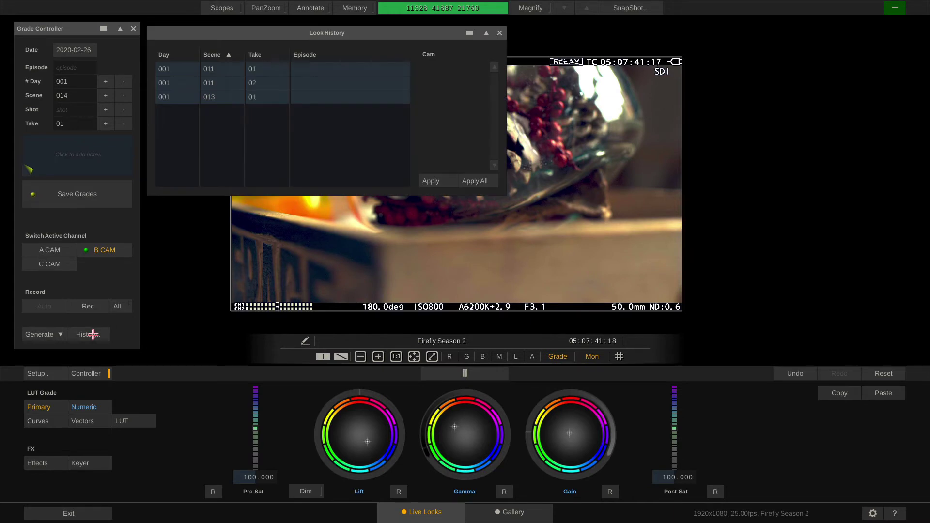
click(263, 71)
click(265, 84)
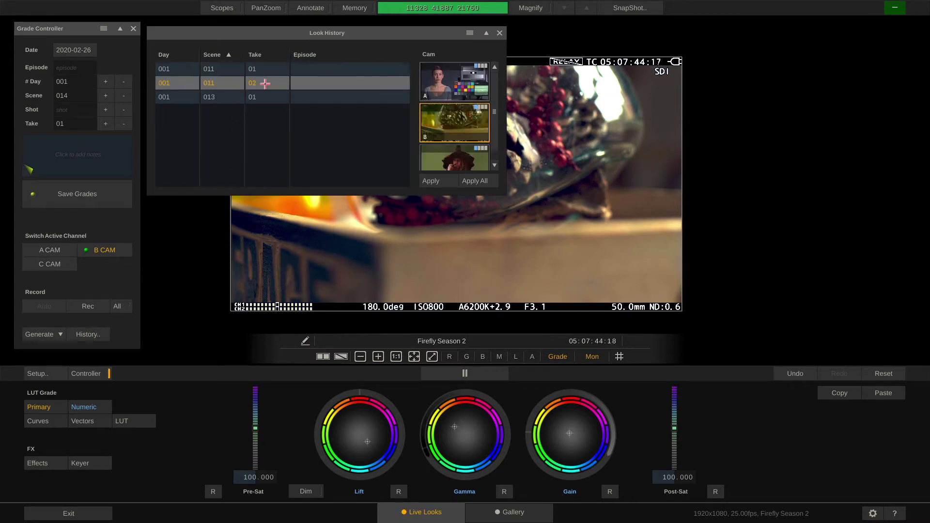
click(269, 99)
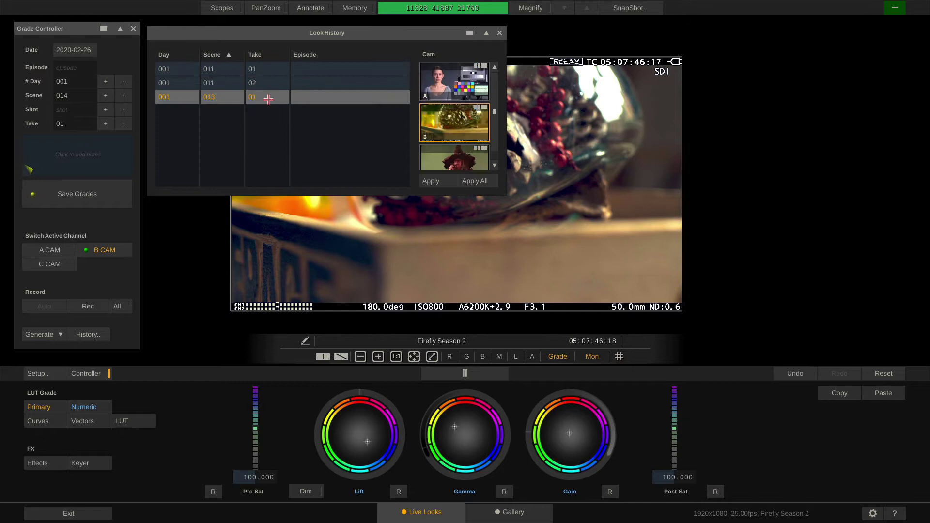
click(500, 32)
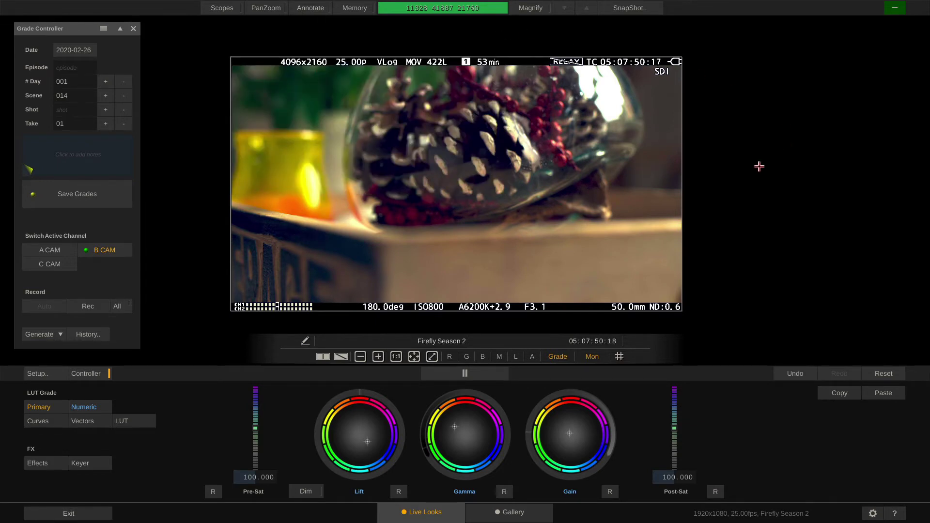
Show the B CAM clip's camera metadata with W, widen and scroll it, then collapse it.
key(w)
drag(801, 358, 698, 359)
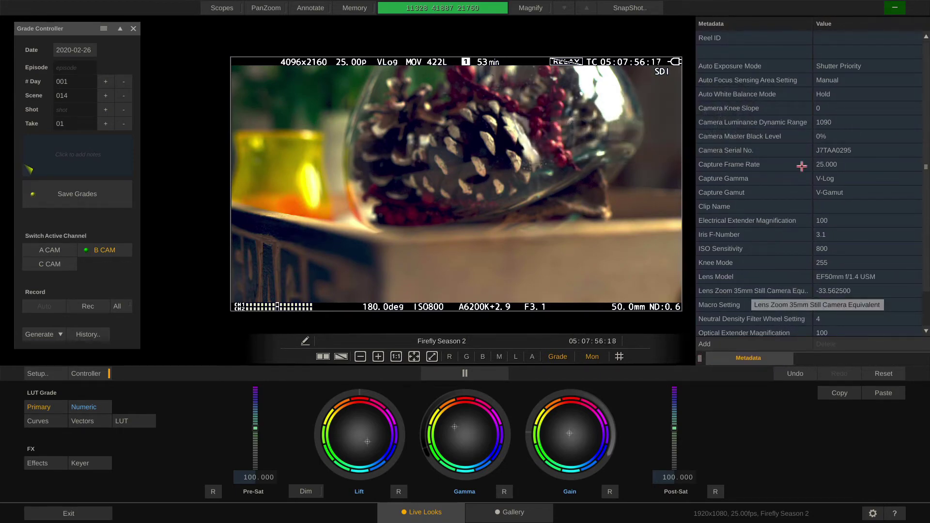
scroll(802, 166, down, 3)
scroll(801, 166, up, 2)
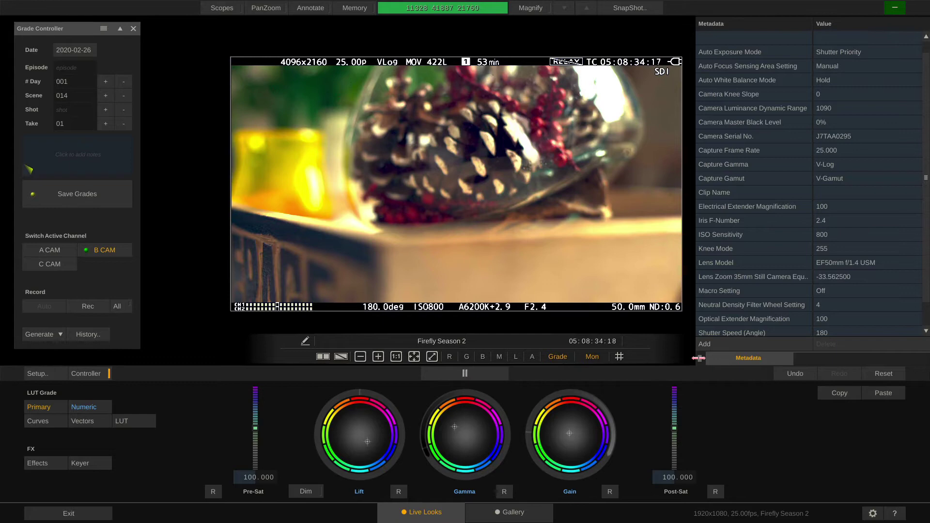
drag(699, 358, 833, 282)
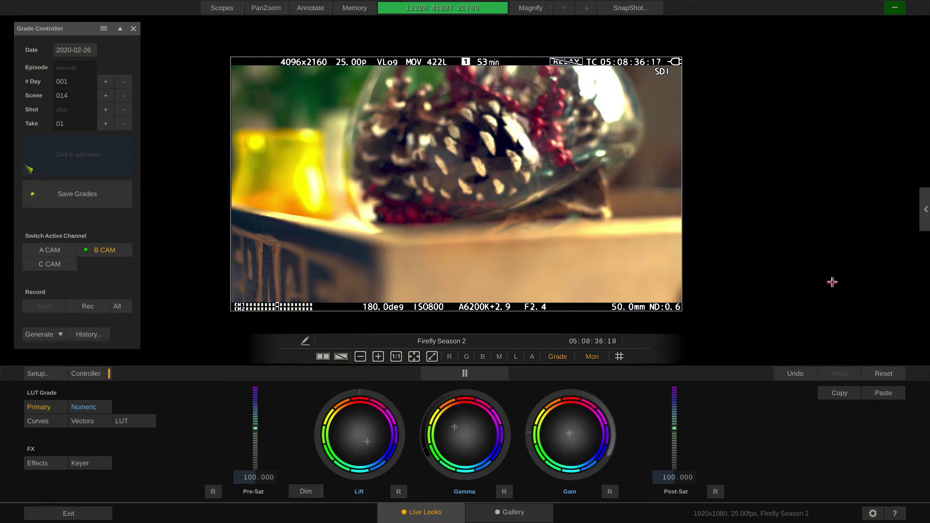
Close the grade controller and zoom the viewer out, back in, and into the picture.
click(134, 29)
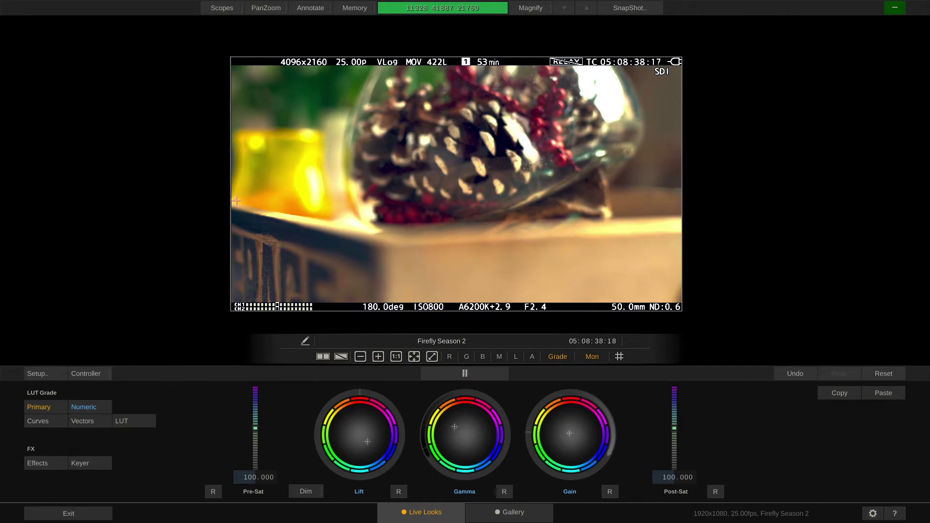
click(361, 356)
click(361, 356)
click(380, 356)
click(380, 356)
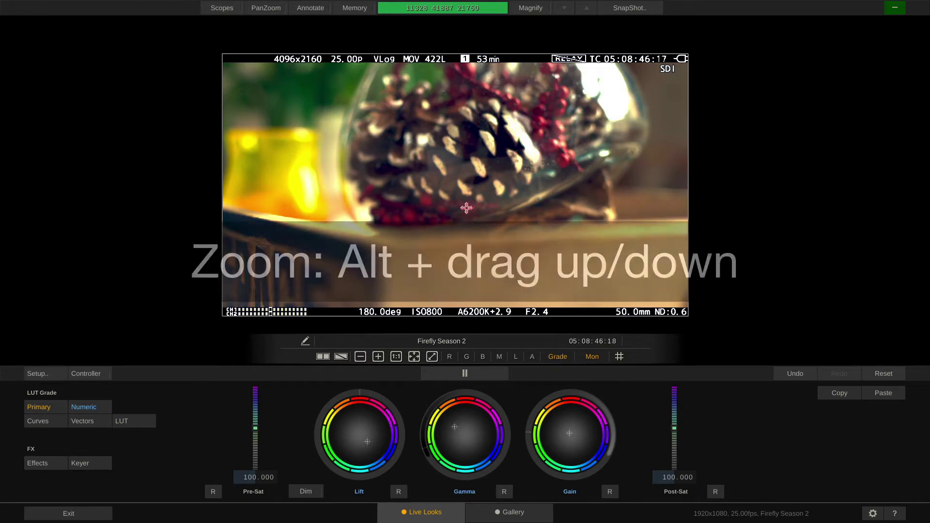
mouse_move(465, 216)
mouse_down()
mouse_move(463, 73)
mouse_move(457, 318)
mouse_move(471, 134)
mouse_move(471, 213)
mouse_move(329, 198)
mouse_move(487, 280)
mouse_move(547, 129)
mouse_move(252, 241)
mouse_move(466, 271)
mouse_move(461, 204)
mouse_move(473, 200)
mouse_up()
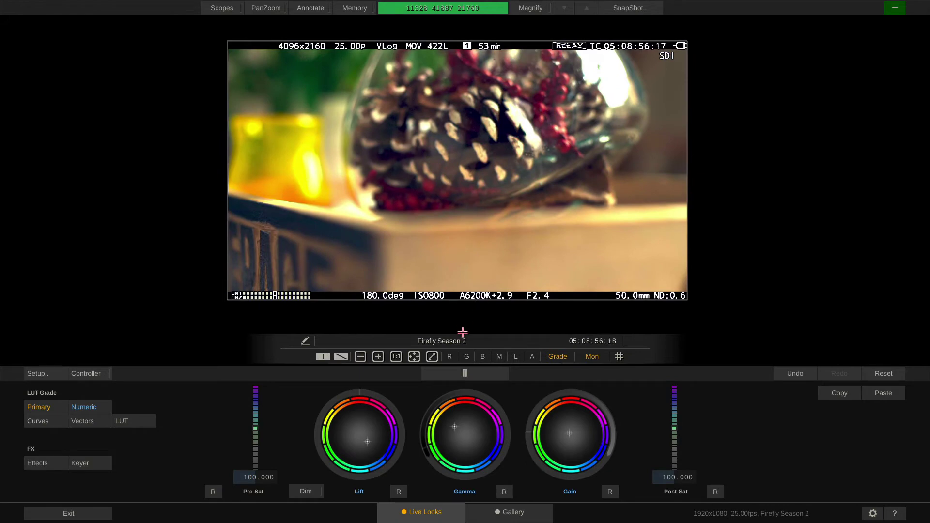
View the pine cones at 1:1, full screen and red-only, then bypass the grade to compare.
click(396, 356)
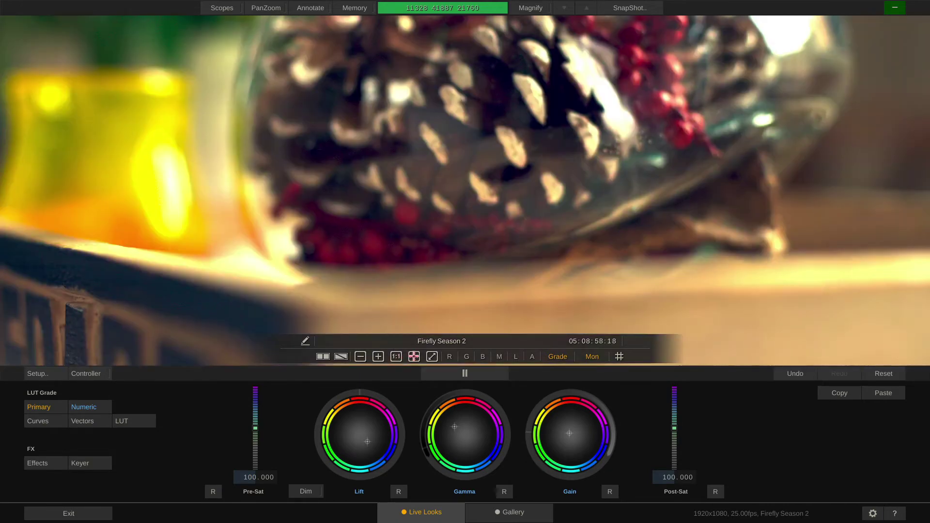
click(414, 357)
click(431, 356)
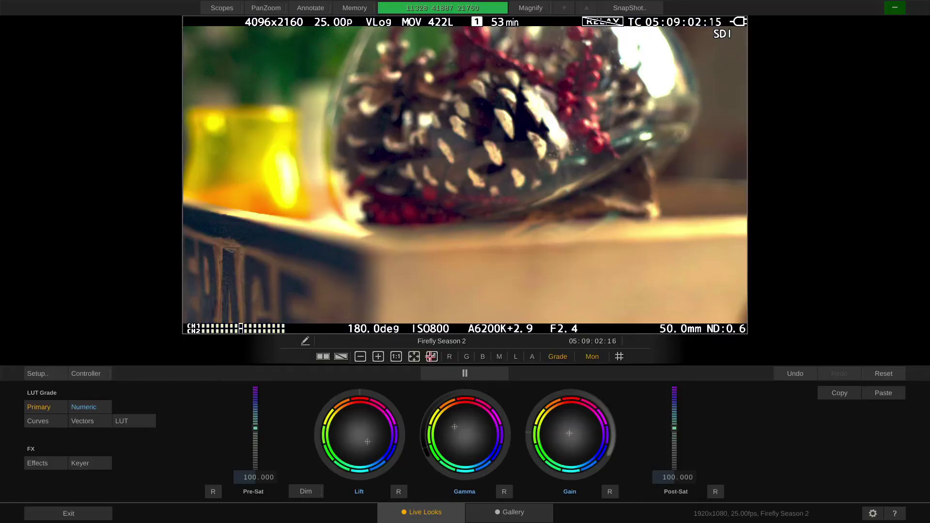
click(430, 357)
click(450, 357)
click(453, 357)
click(560, 357)
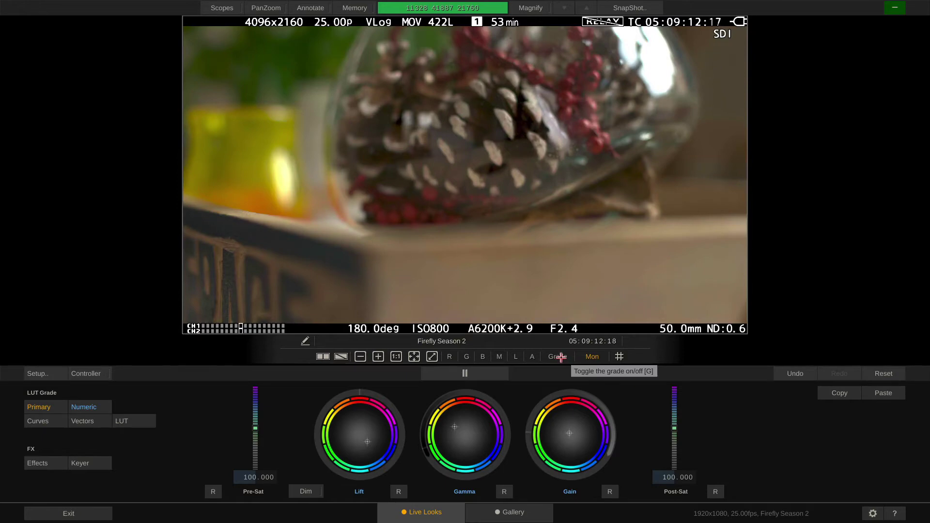
click(567, 357)
scroll(476, 180, down, 2)
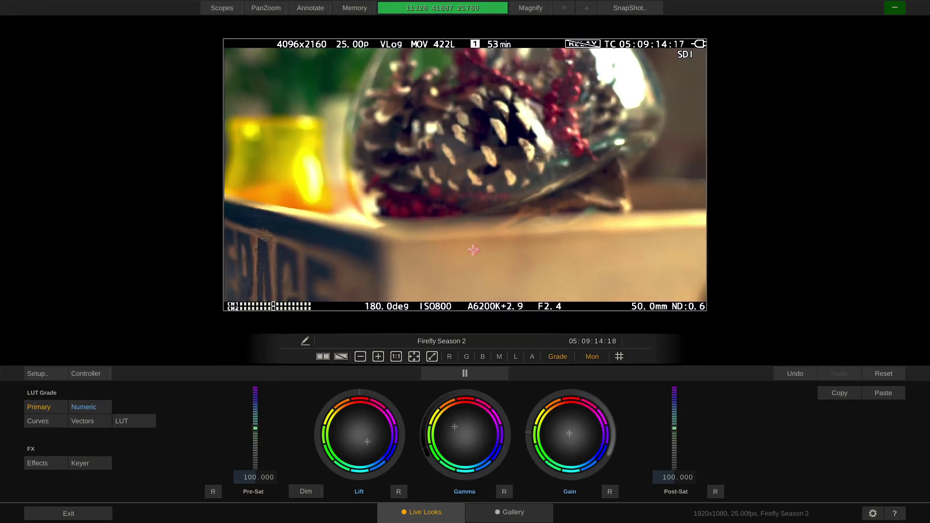
click(592, 356)
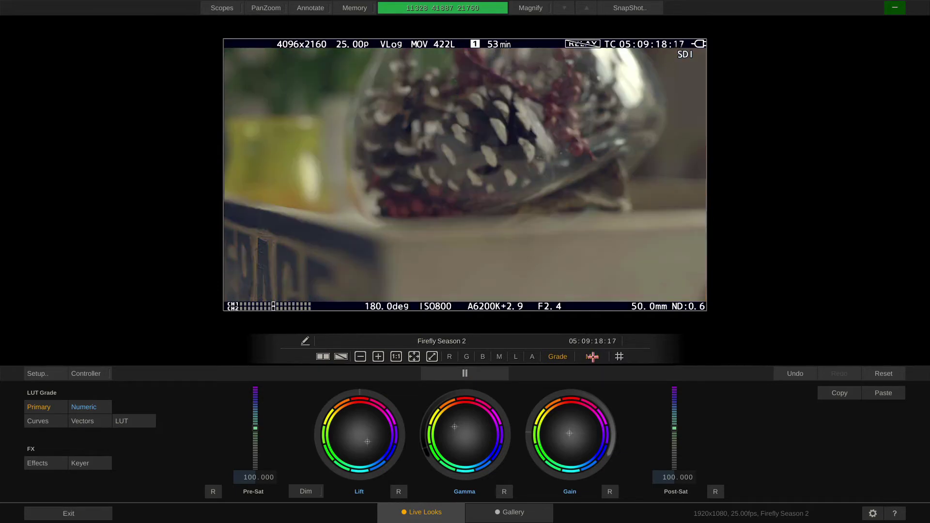
click(592, 357)
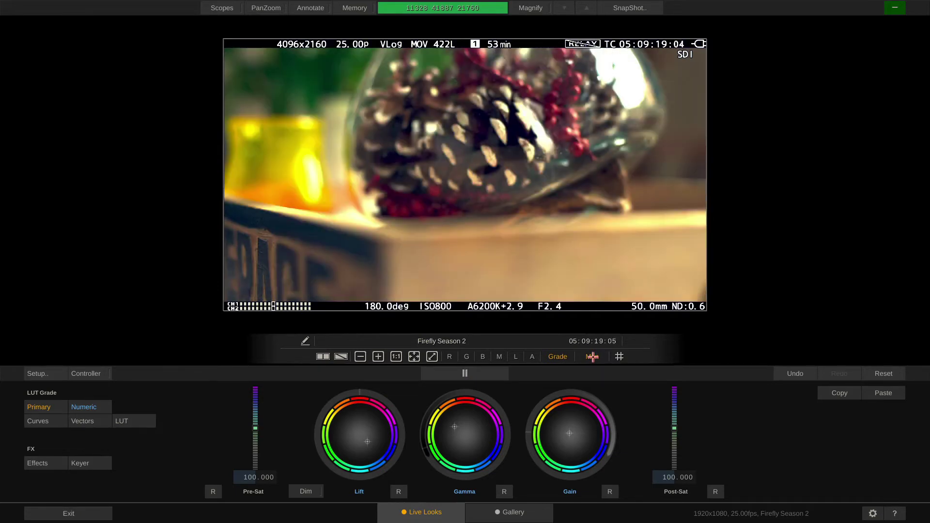
click(38, 373)
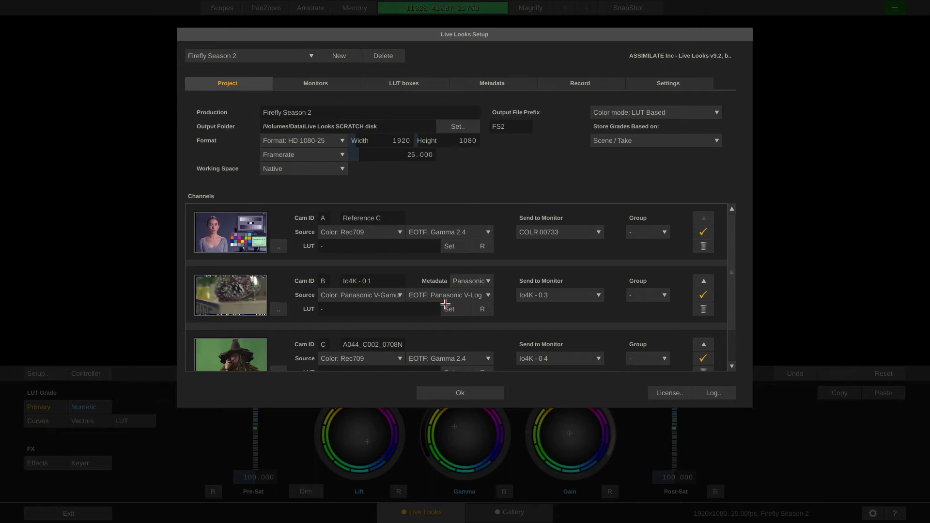
click(346, 86)
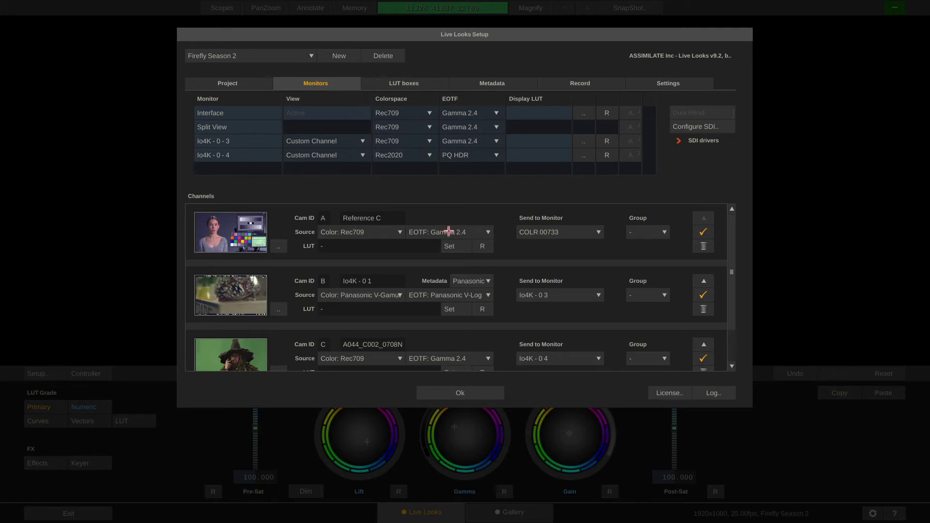
click(460, 392)
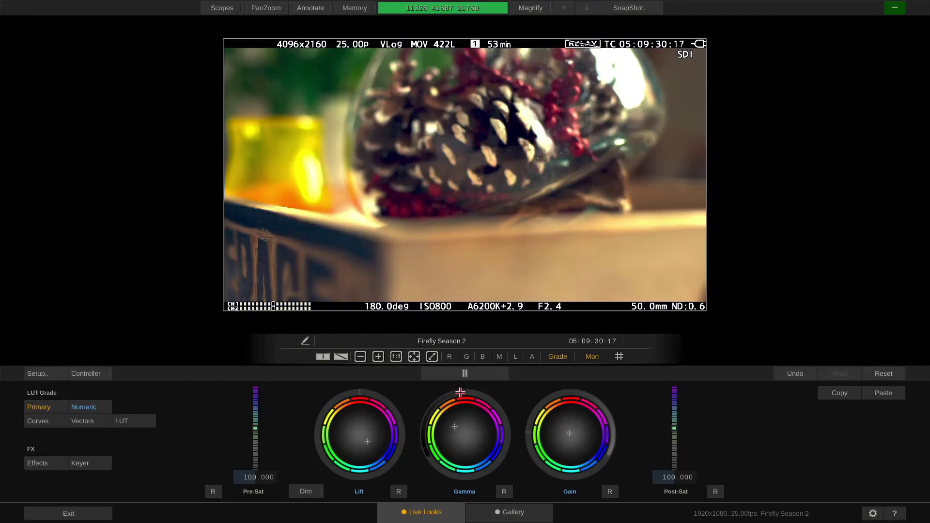
click(592, 356)
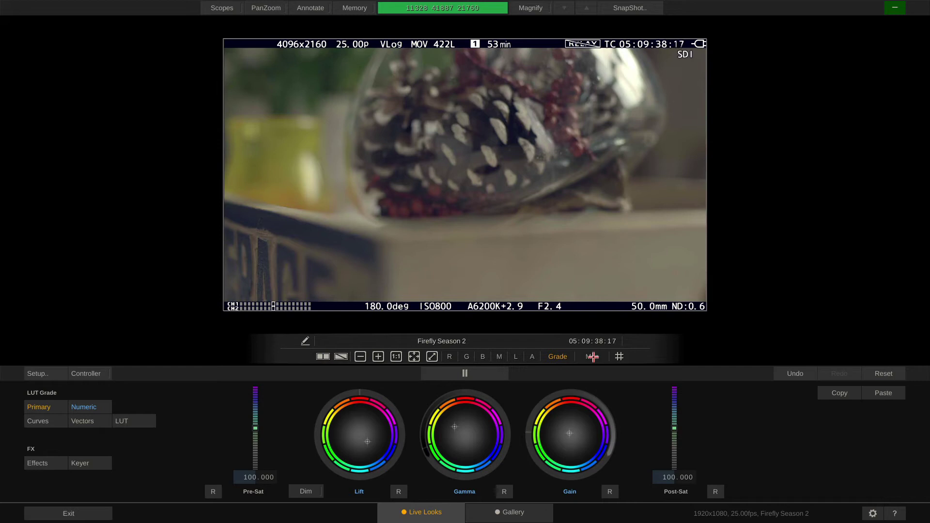
click(592, 357)
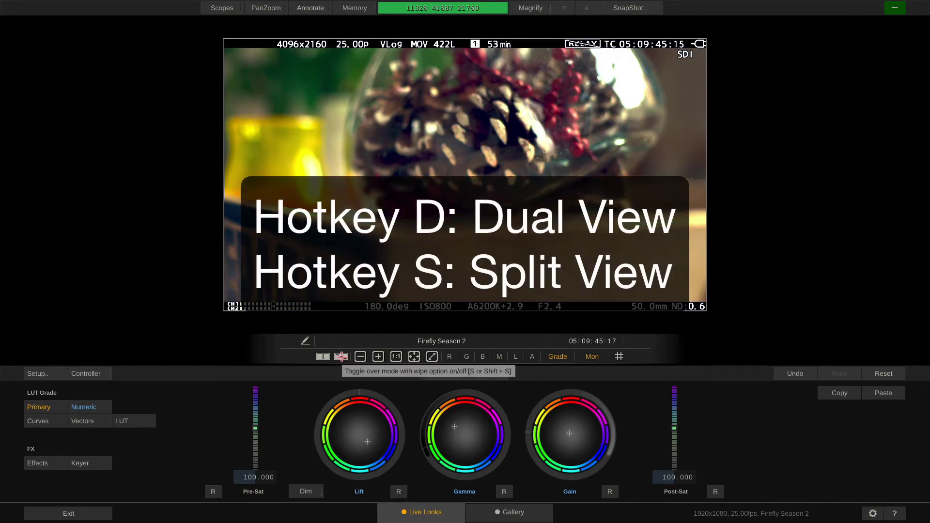
Use dual view with a split wipe against C CAM, then set the second viewer to Video Wall.
key(d)
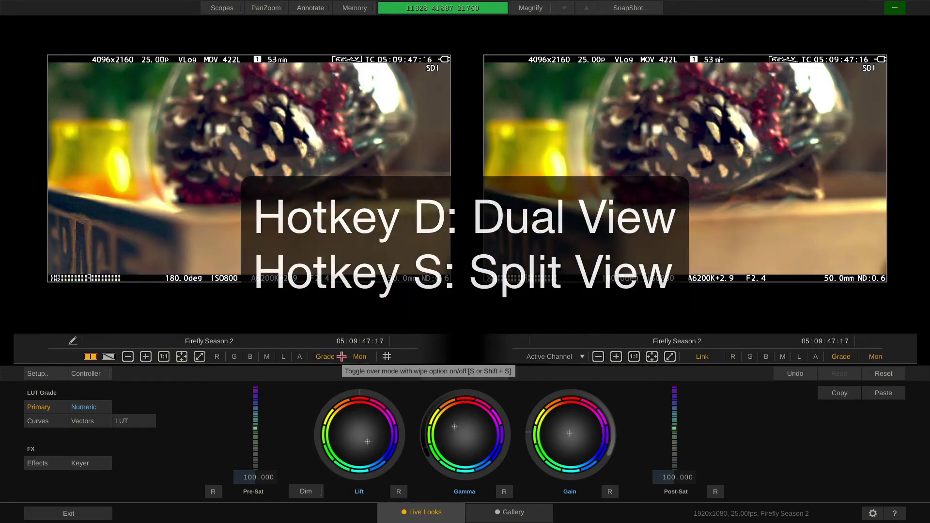
key(s)
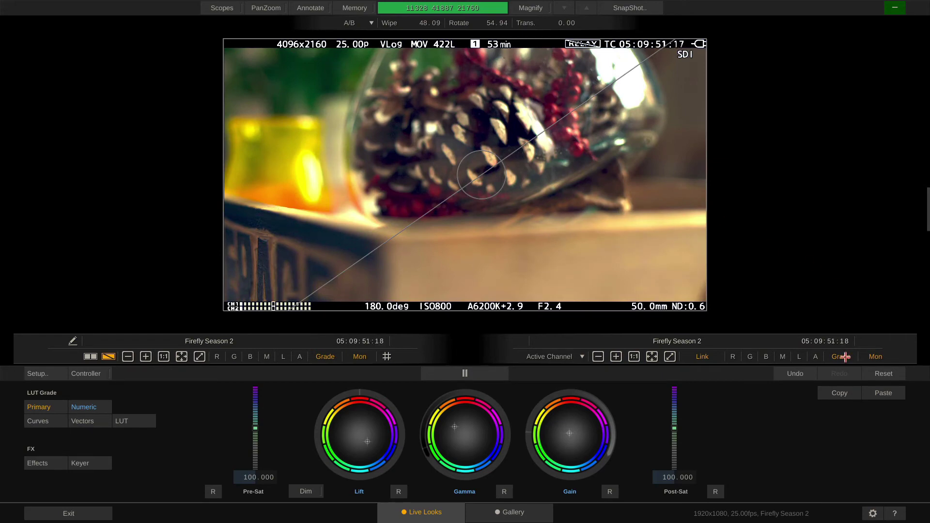
mouse_move(485, 172)
mouse_down()
mouse_move(450, 170)
mouse_move(310, 92)
mouse_move(636, 234)
mouse_move(418, 168)
mouse_move(483, 170)
mouse_up()
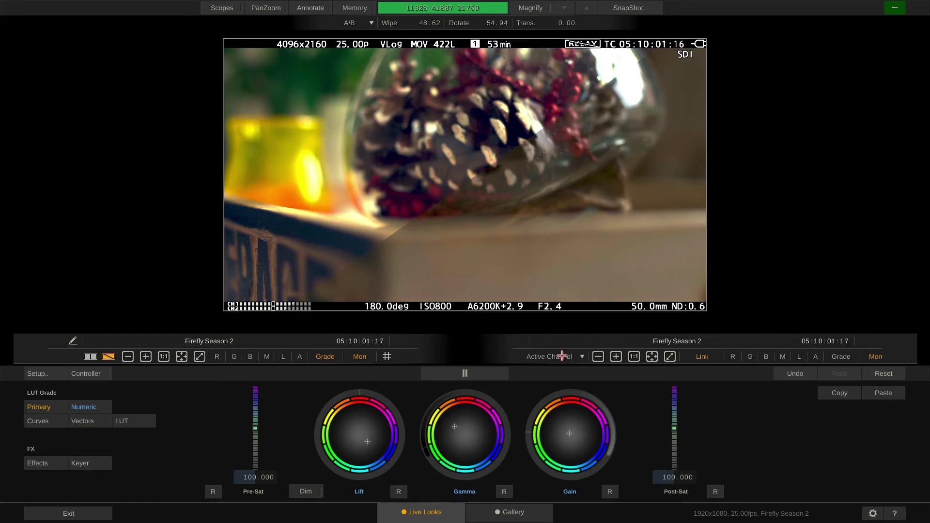
click(562, 357)
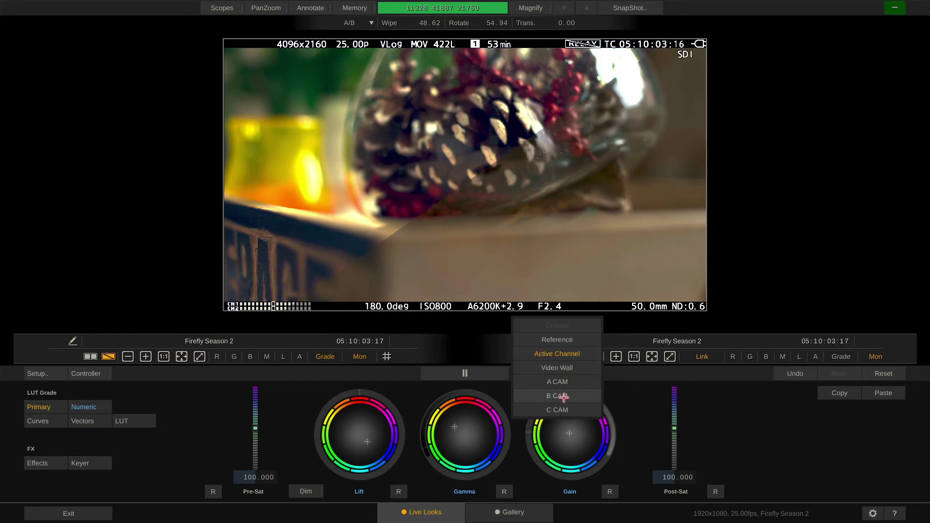
click(569, 408)
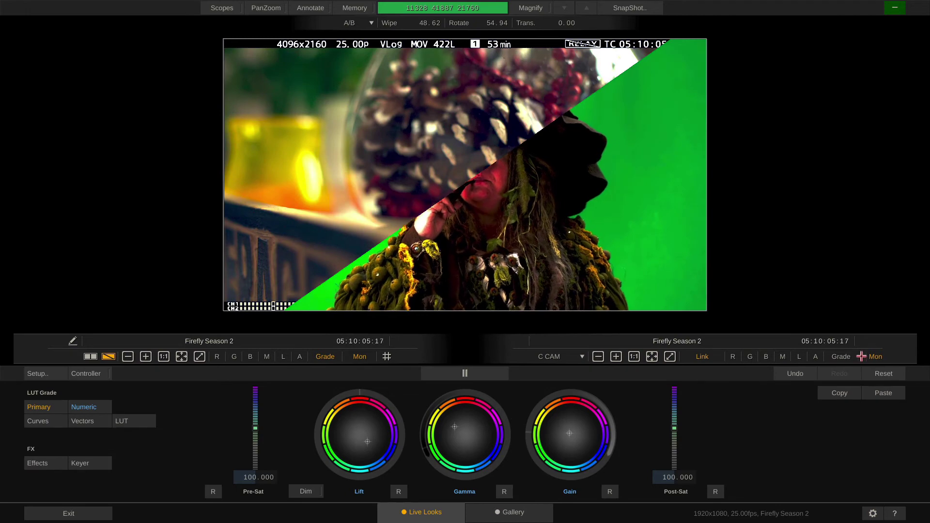
click(561, 357)
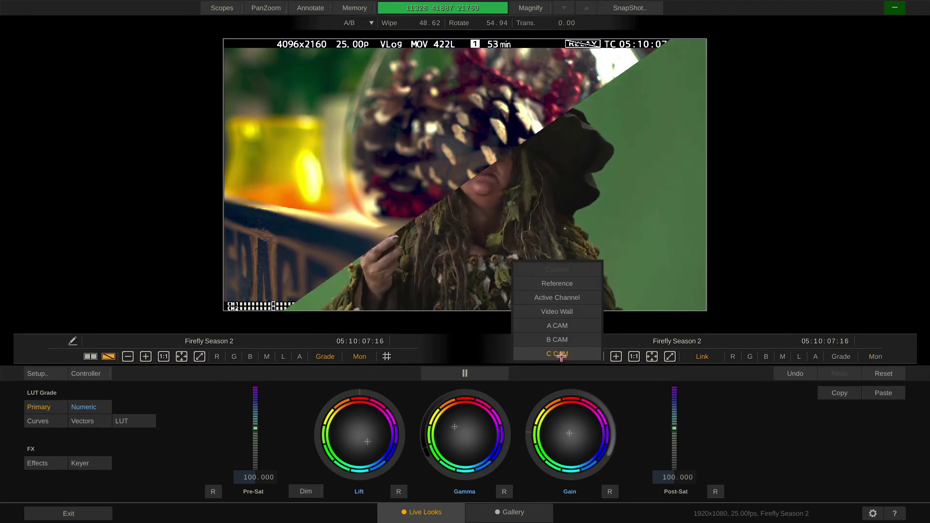
click(563, 311)
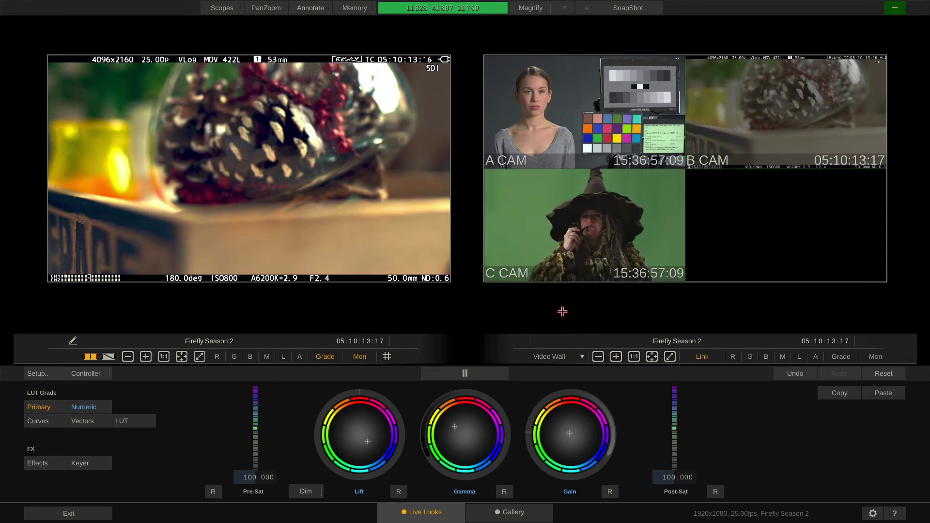
Return to a single viewer and browse the Numeric, Curves, Hue vs Sat and Vectors views before Primary.
key(Tab)
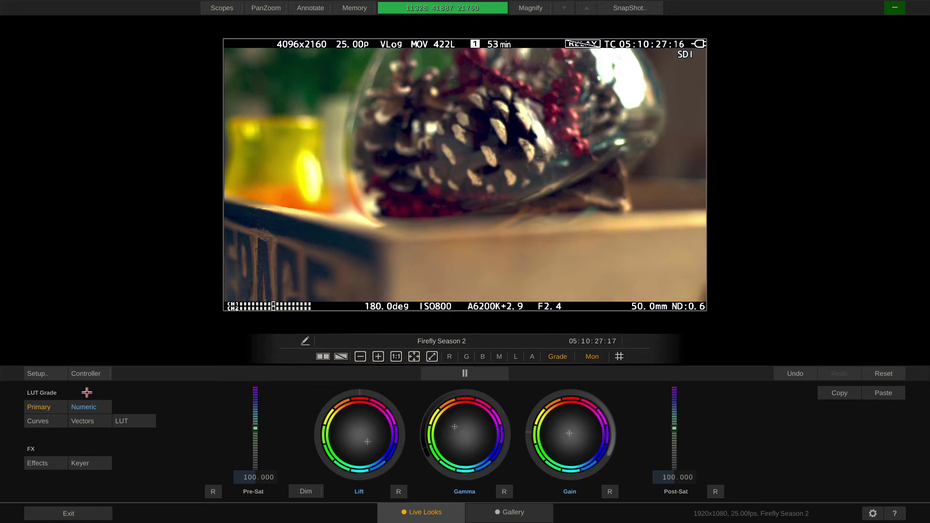
click(83, 407)
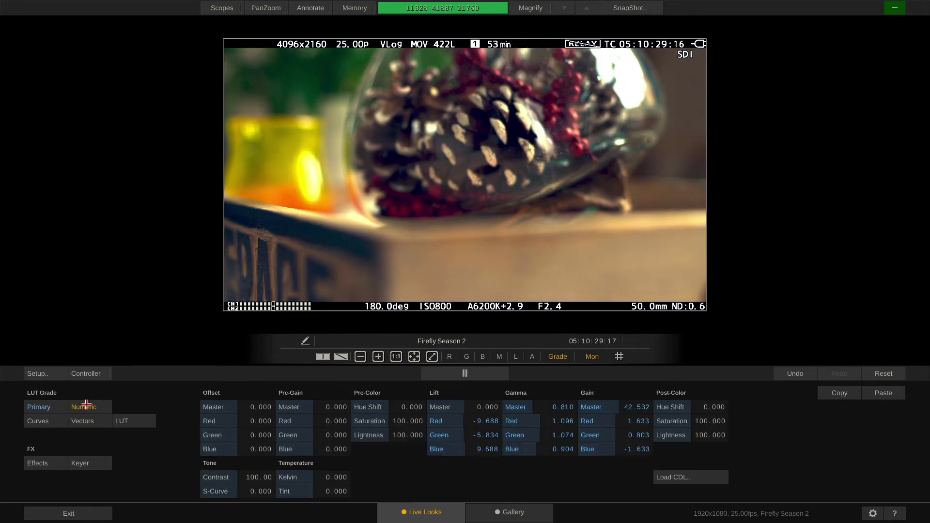
click(47, 421)
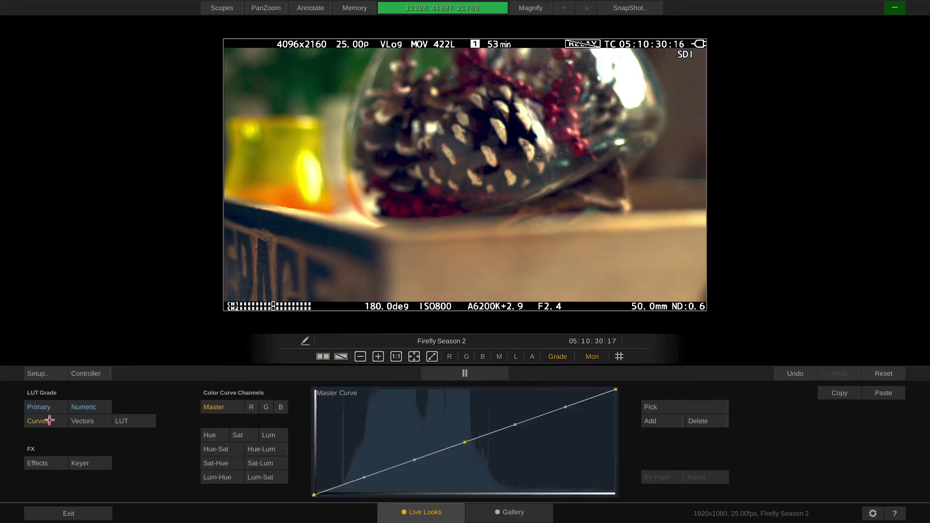
click(212, 449)
click(84, 423)
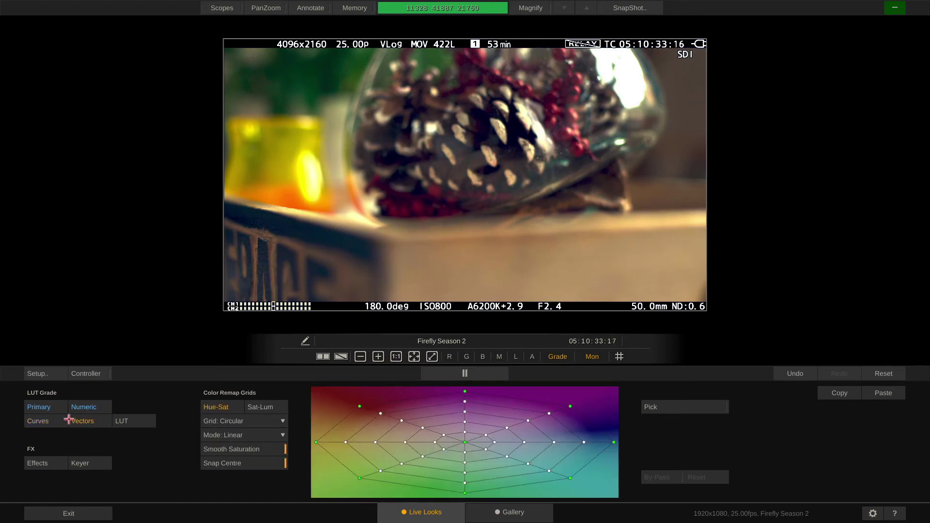
click(49, 407)
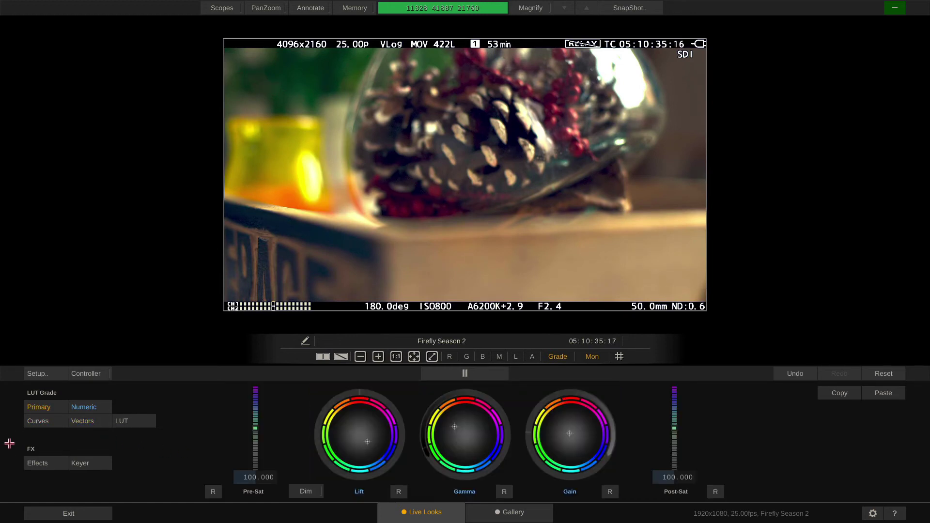
click(57, 464)
click(249, 405)
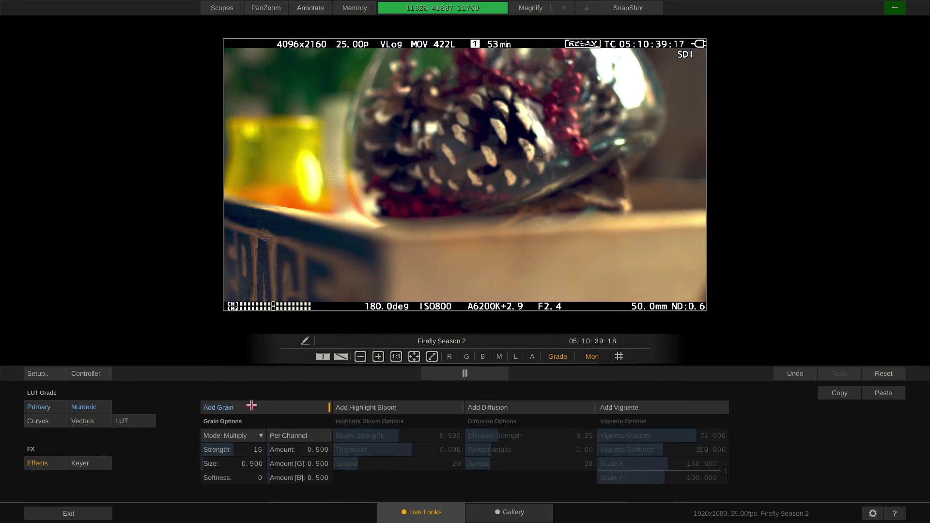
click(249, 405)
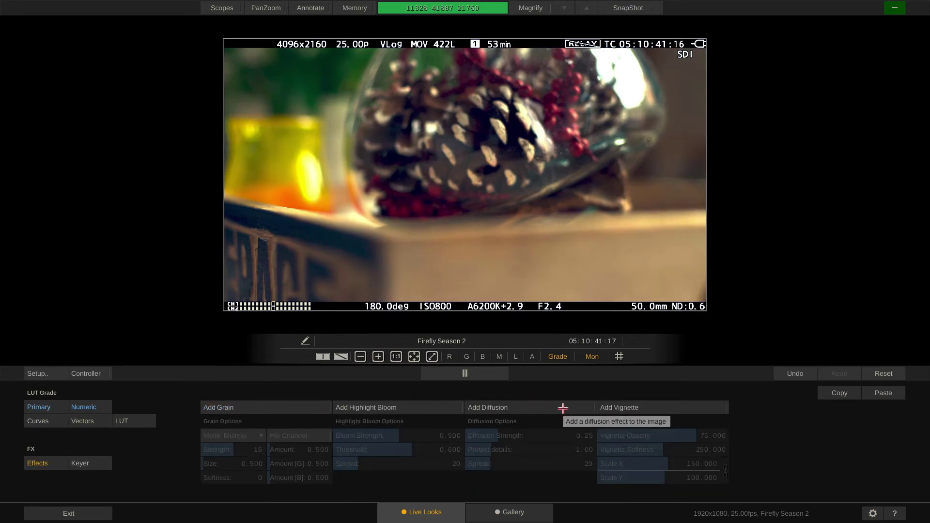
click(655, 407)
click(655, 407)
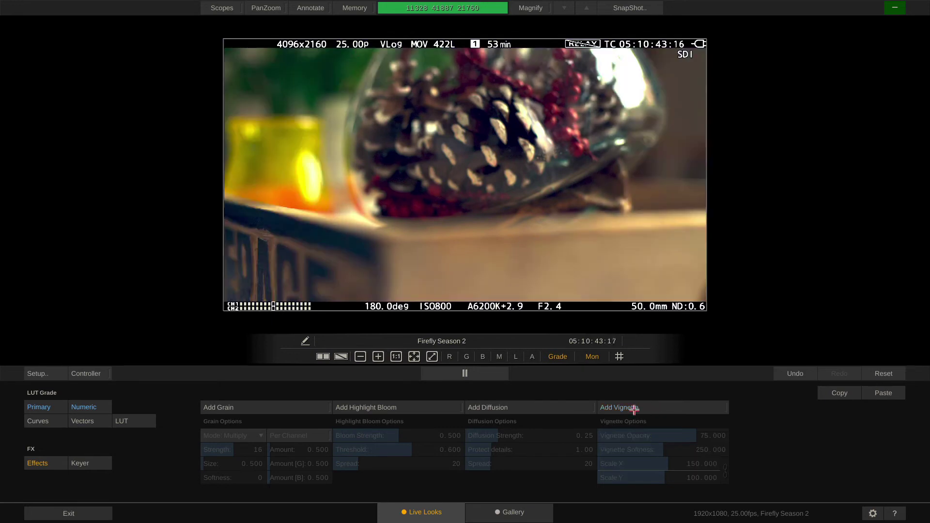
click(100, 464)
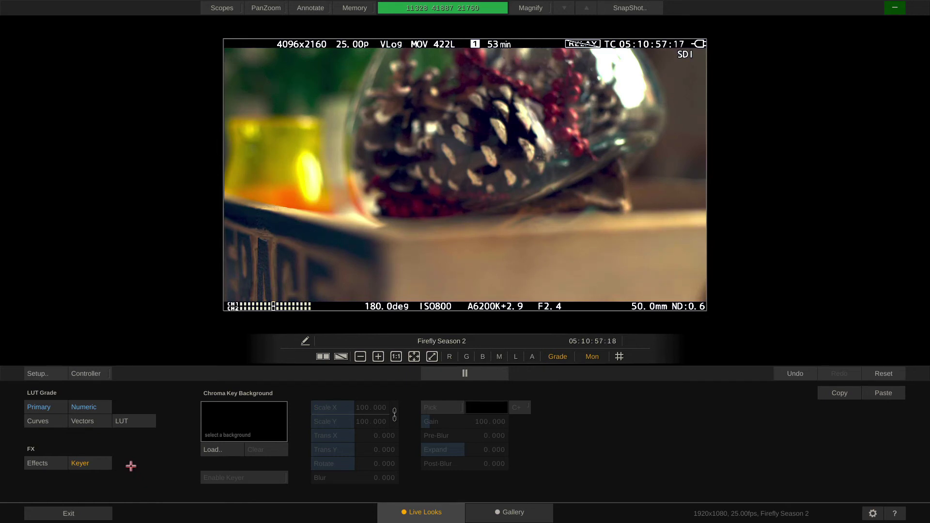
click(48, 462)
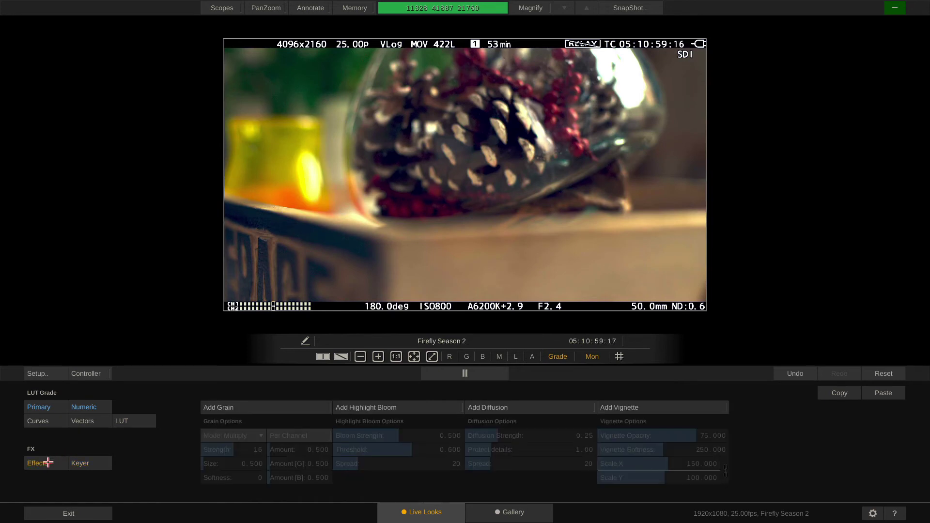
click(45, 408)
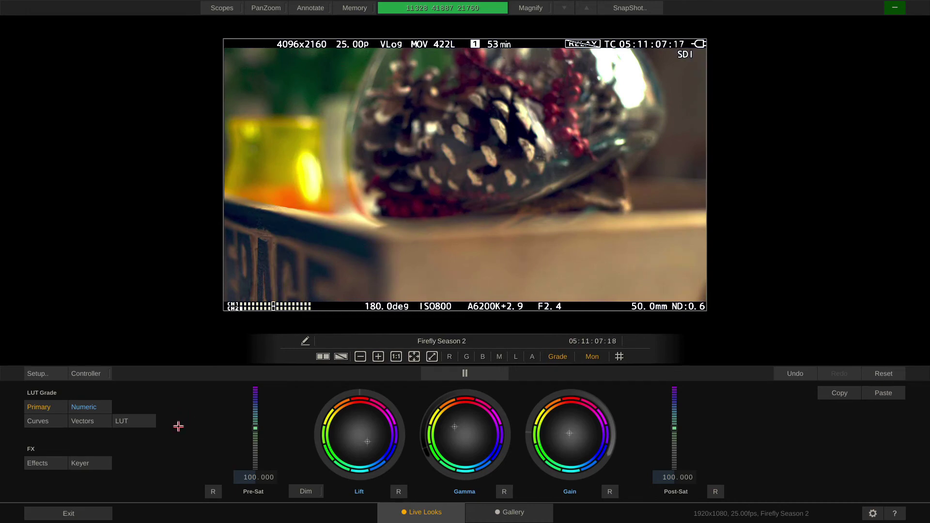
Check the day 001, scene 011, take 02 history entry, then apply the Mazze gallery look.
click(484, 512)
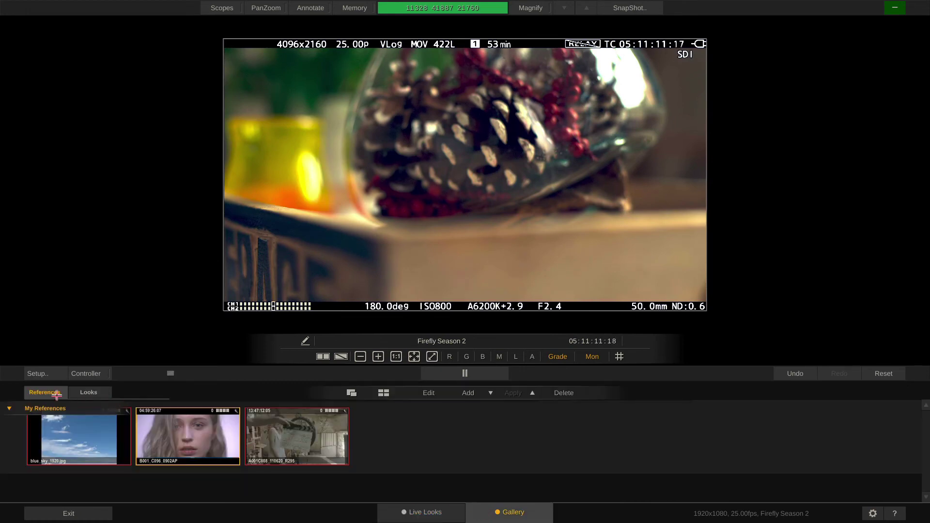
click(89, 391)
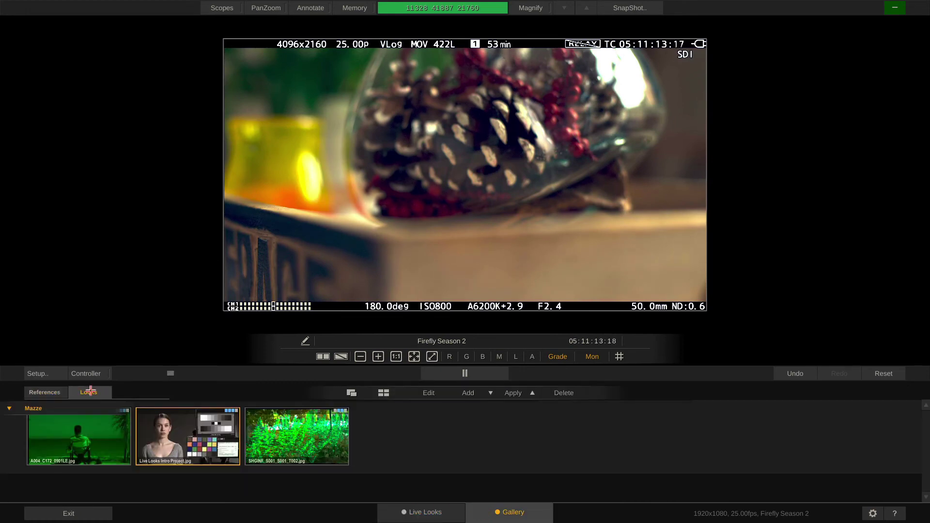
click(93, 373)
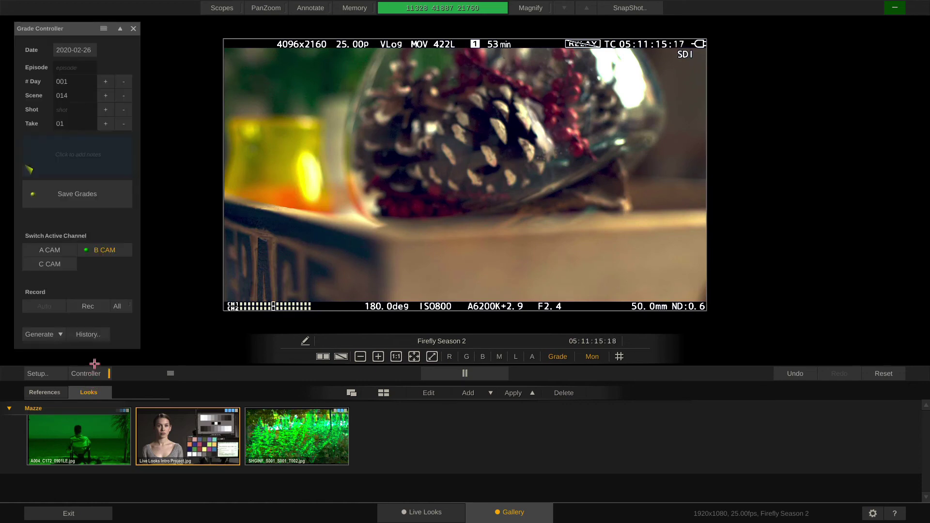
click(93, 333)
click(212, 83)
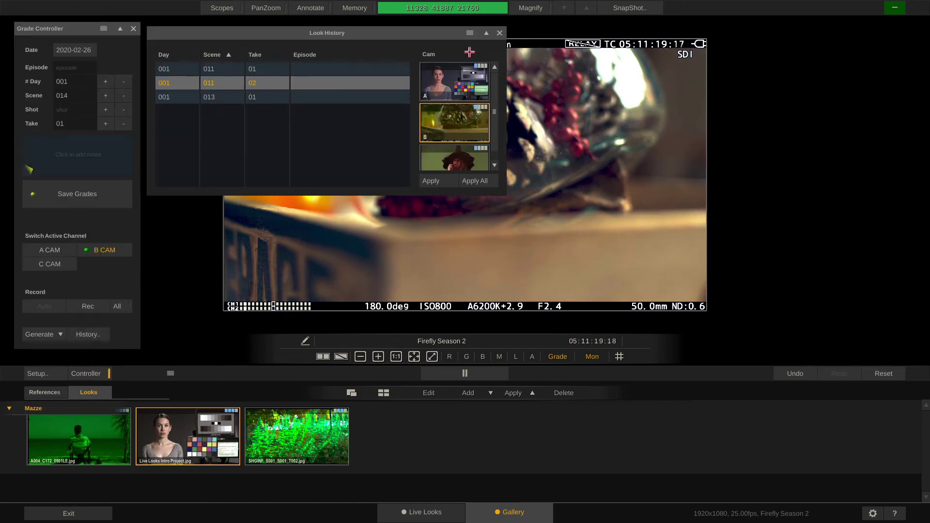
click(499, 32)
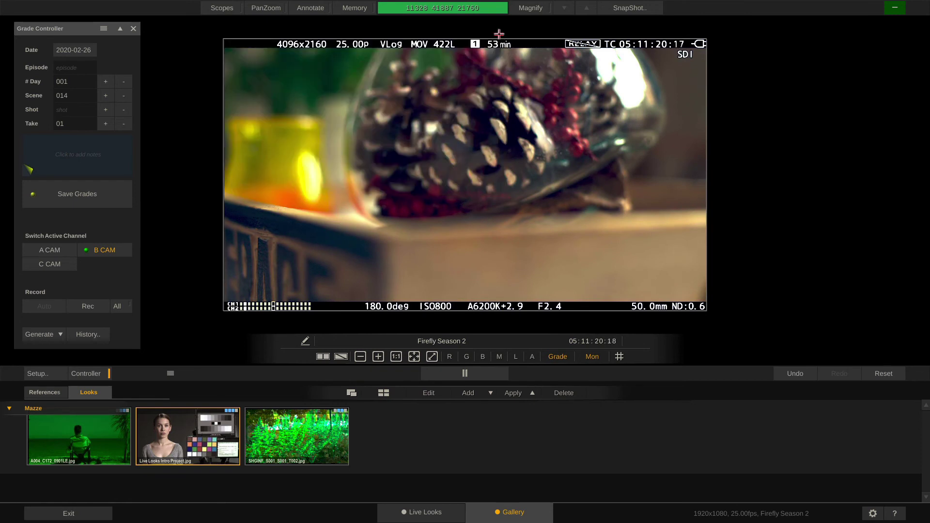
click(136, 28)
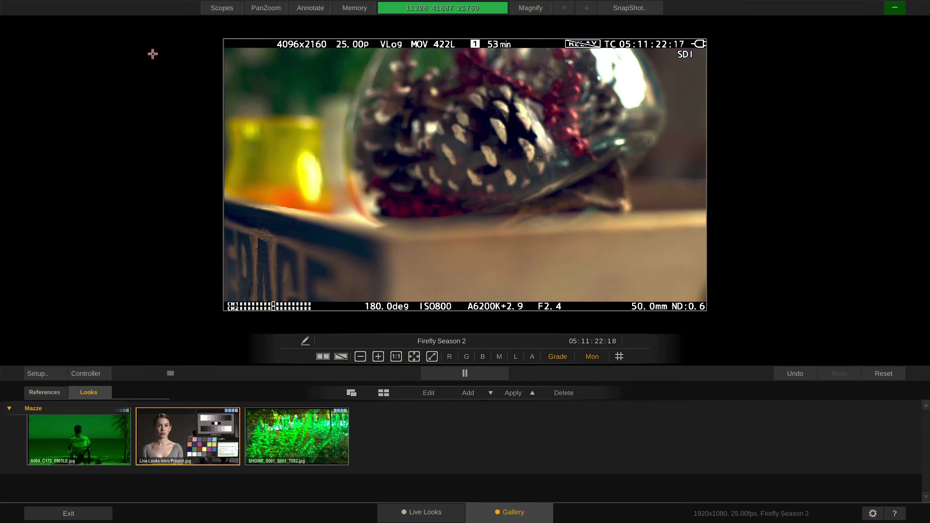
click(517, 394)
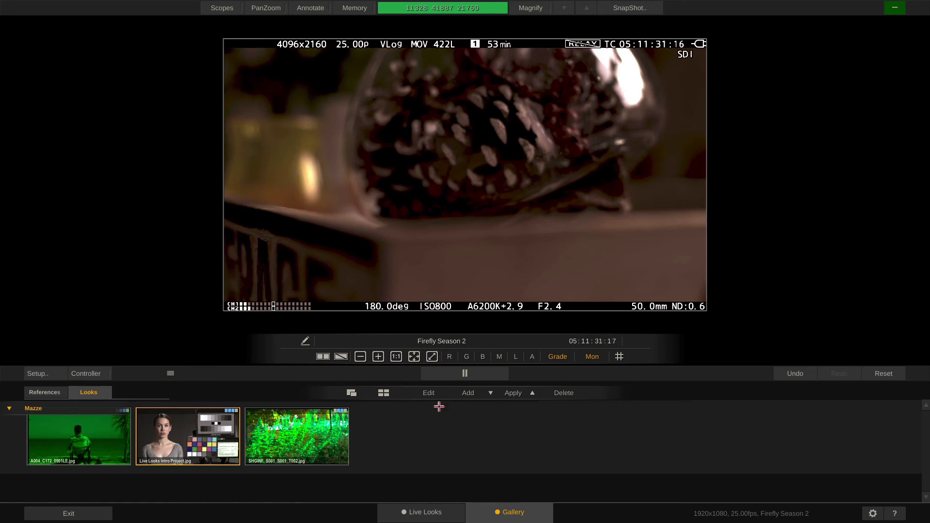
Browse the blue sky, garage and portrait references, dragging the portrait into a dual viewer.
click(40, 390)
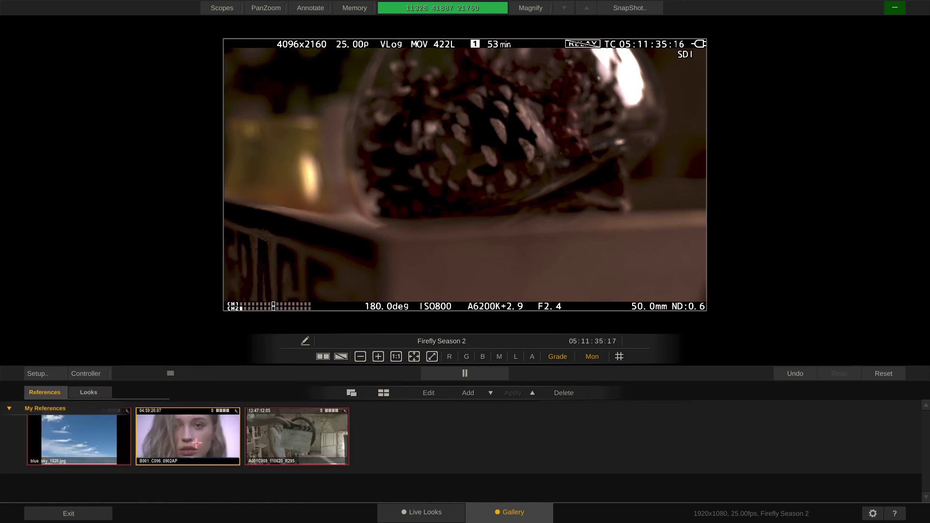
click(76, 432)
click(294, 430)
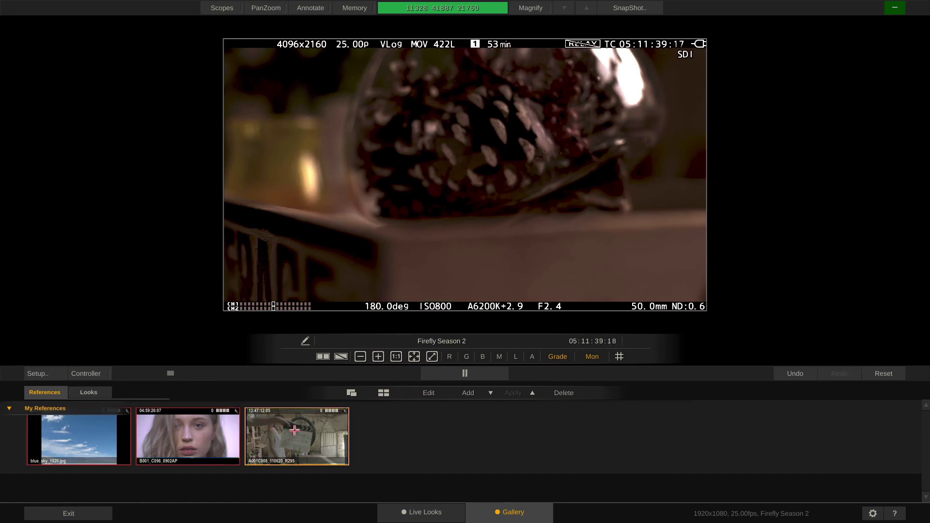
click(179, 438)
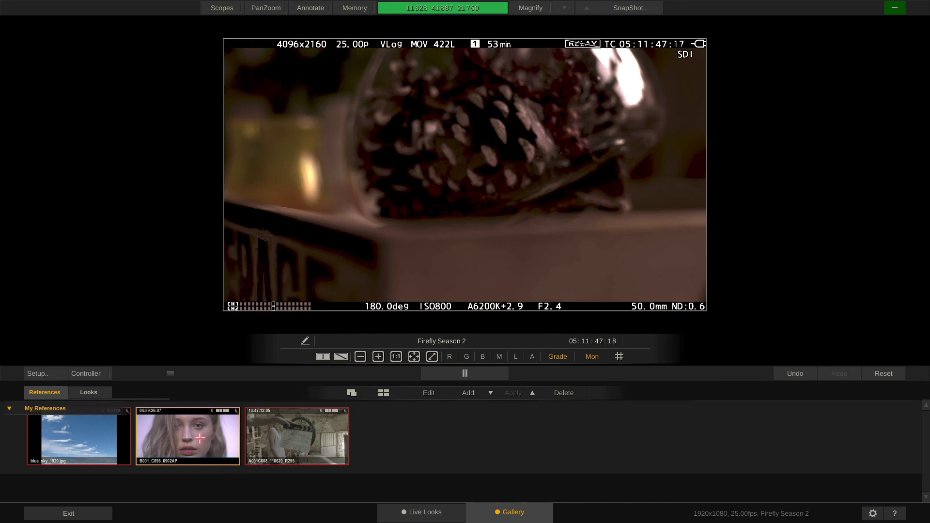
drag(200, 438, 668, 158)
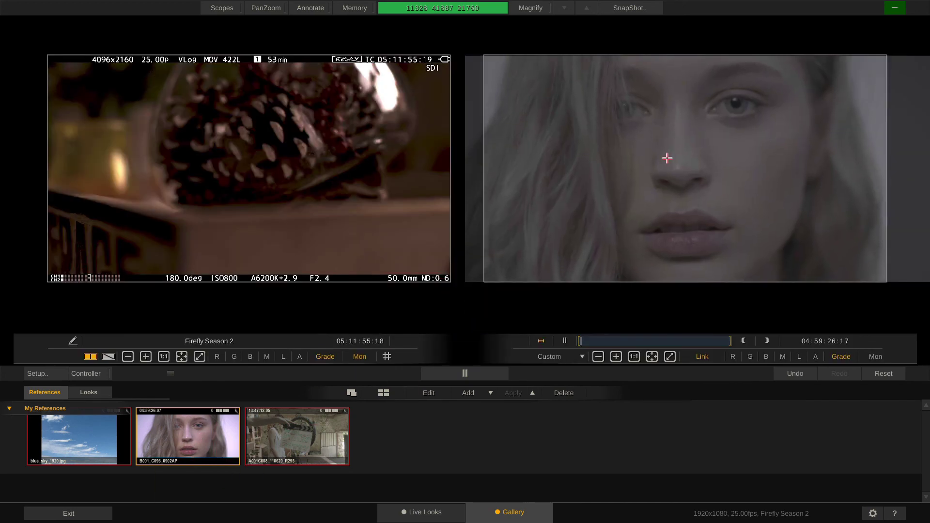
Set the second viewer to Reference and switch through the references, ending on the garage clip.
click(552, 356)
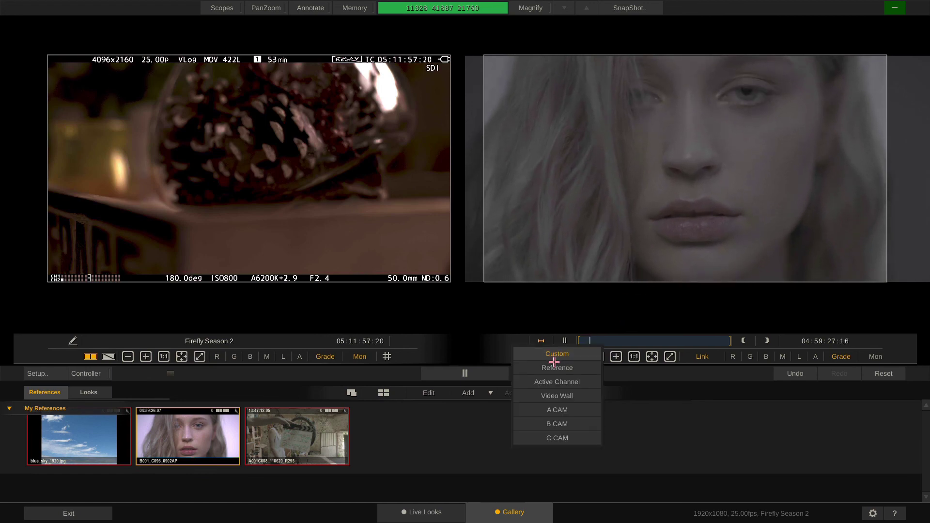
click(556, 371)
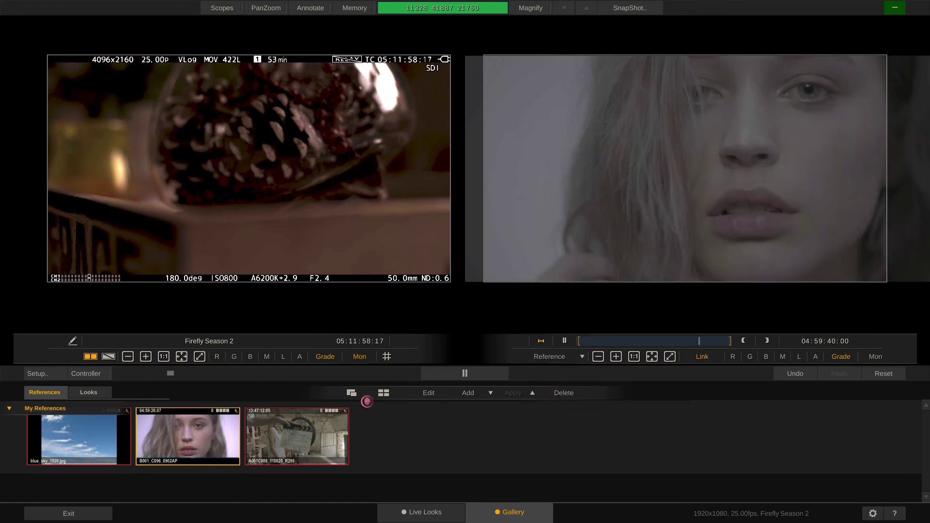
click(289, 438)
click(88, 435)
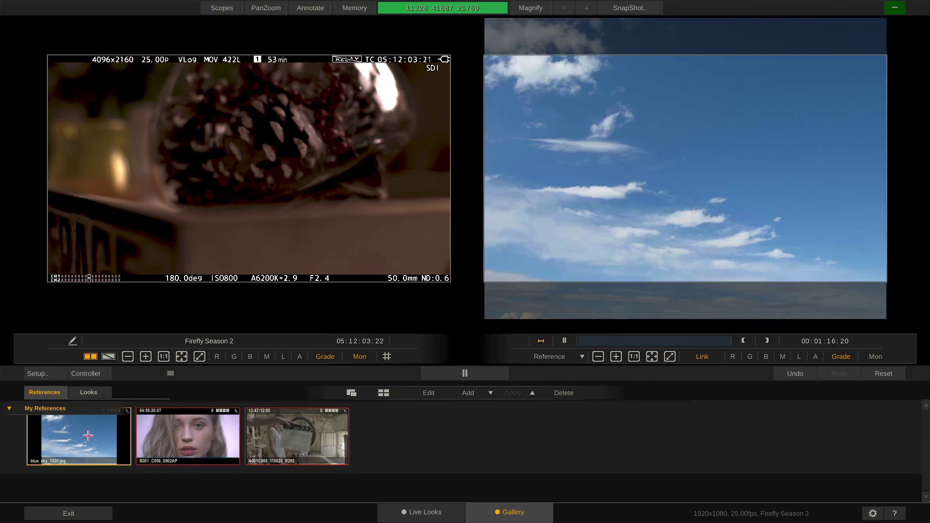
click(294, 432)
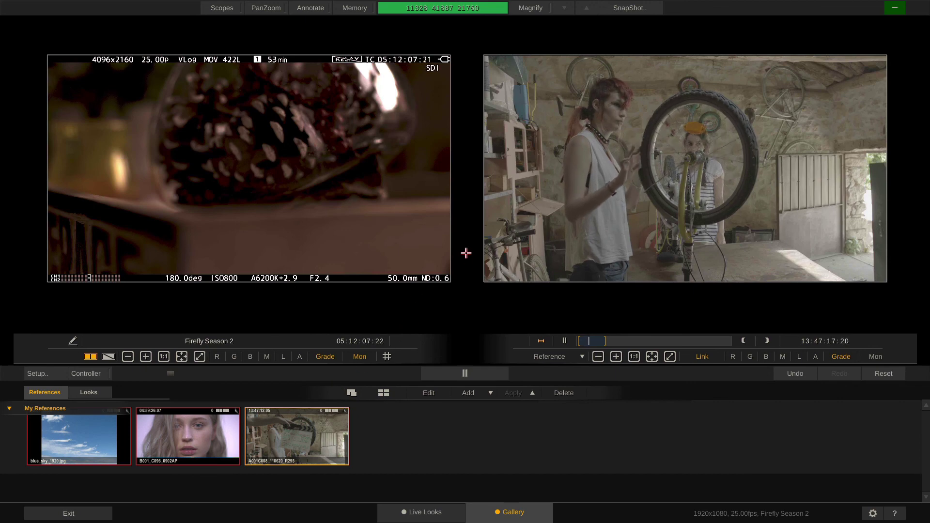
Leave dual view, bring back the Live Looks grading wheels, and view then dismiss the hotkey help.
key(d)
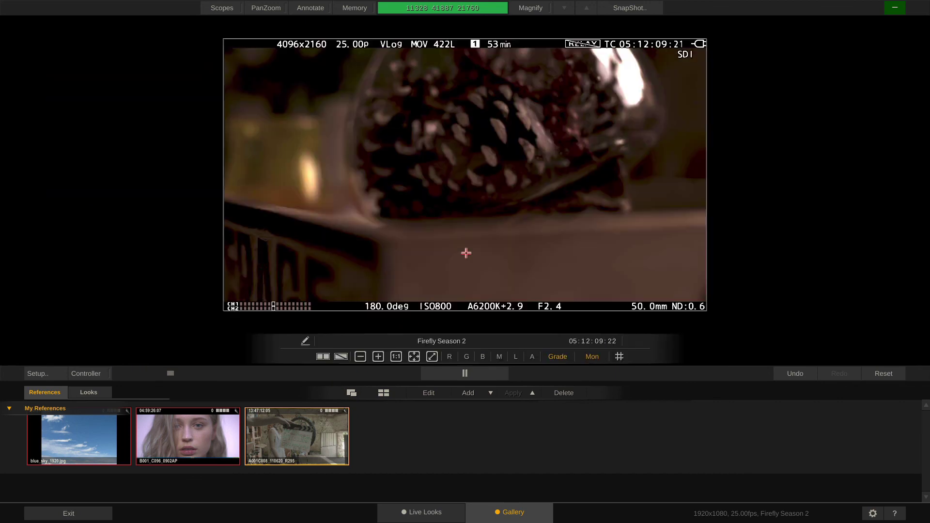
click(424, 512)
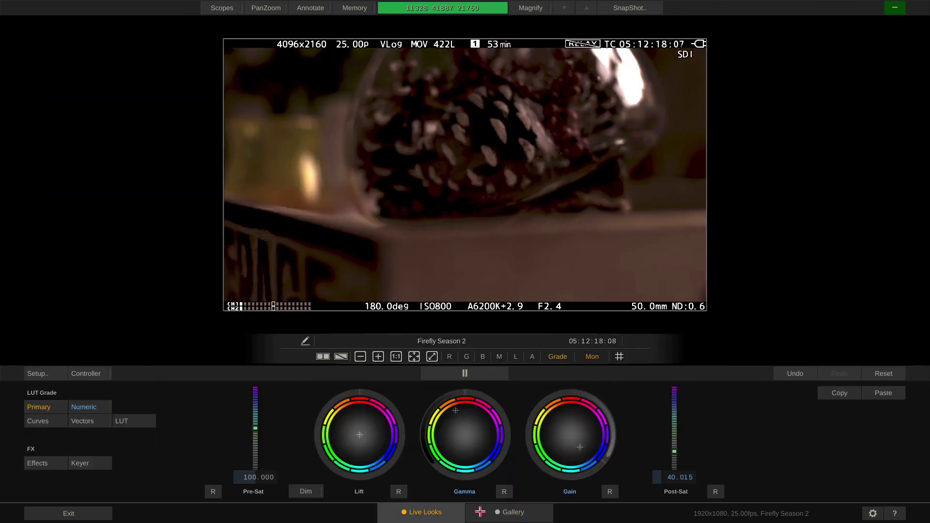
click(894, 515)
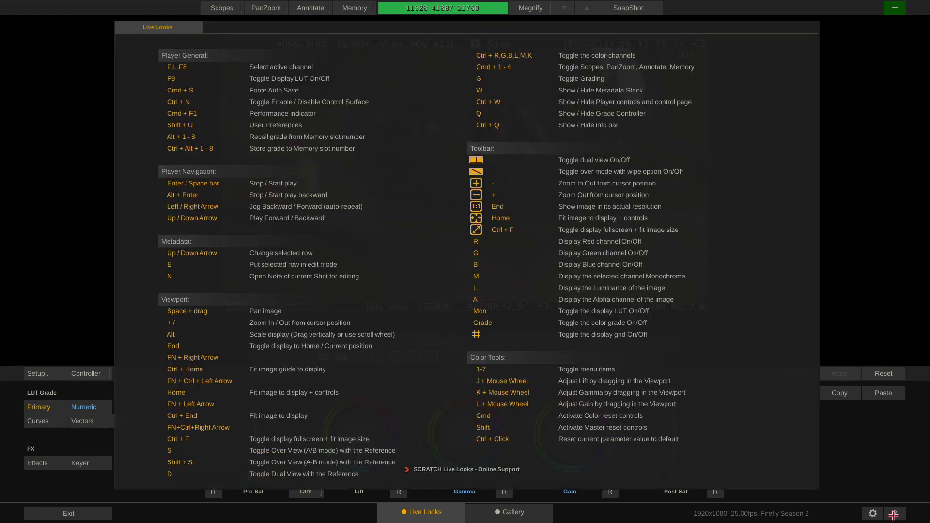
click(434, 263)
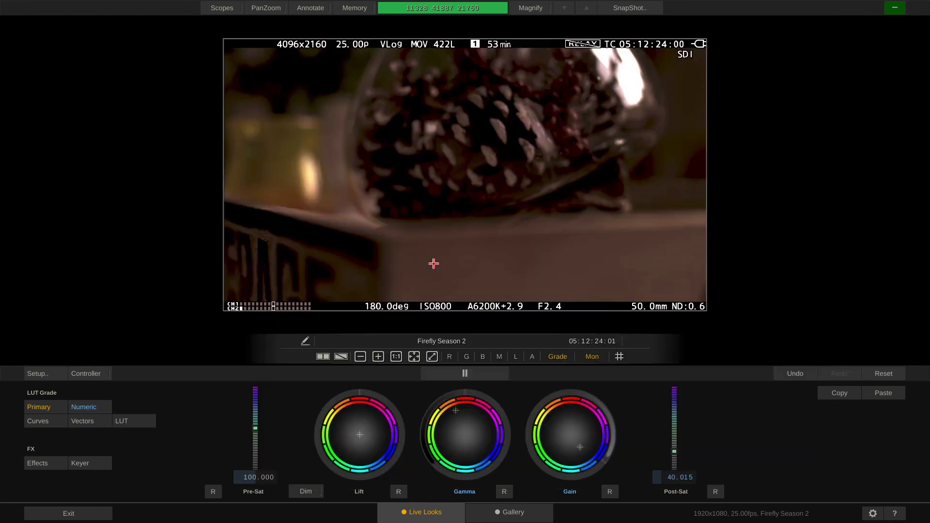